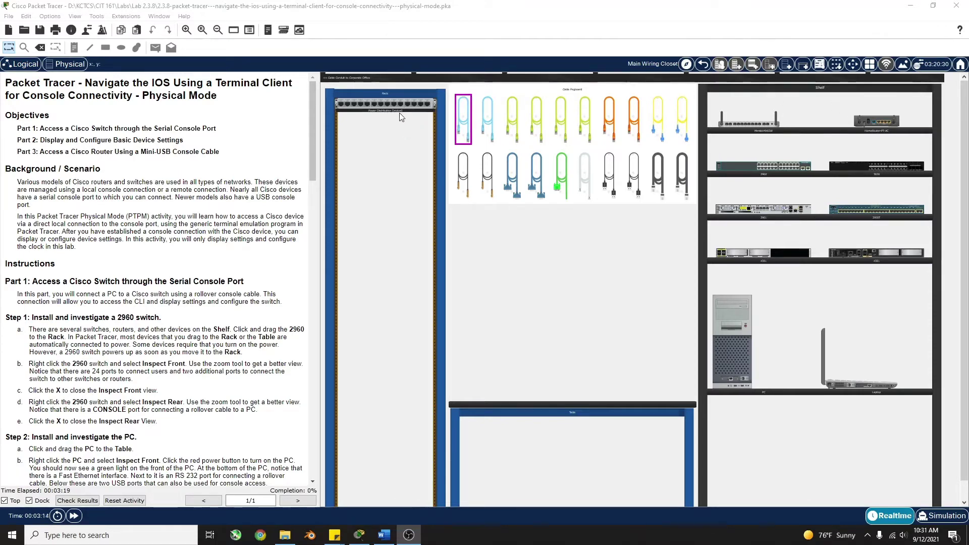
left_click(186, 30)
left_click(186, 30)
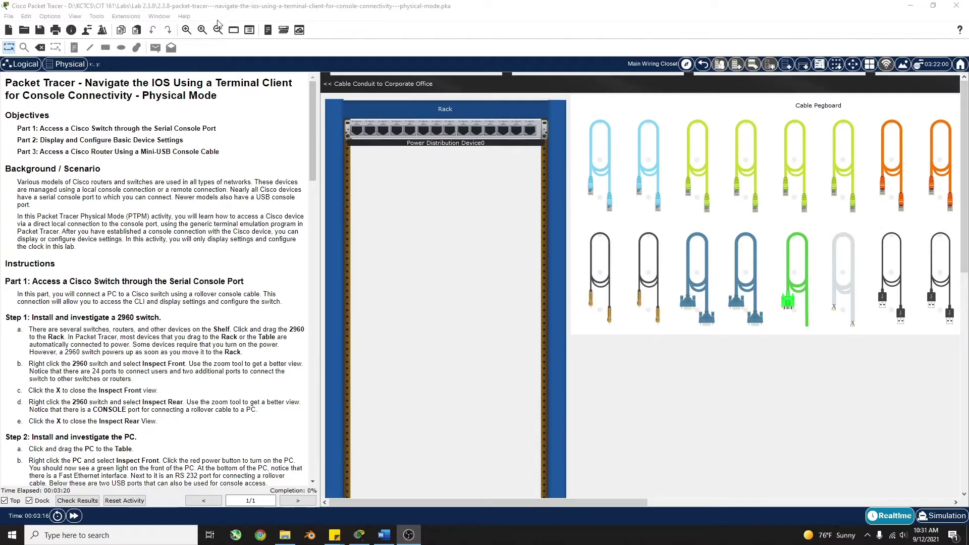
left_click(186, 30)
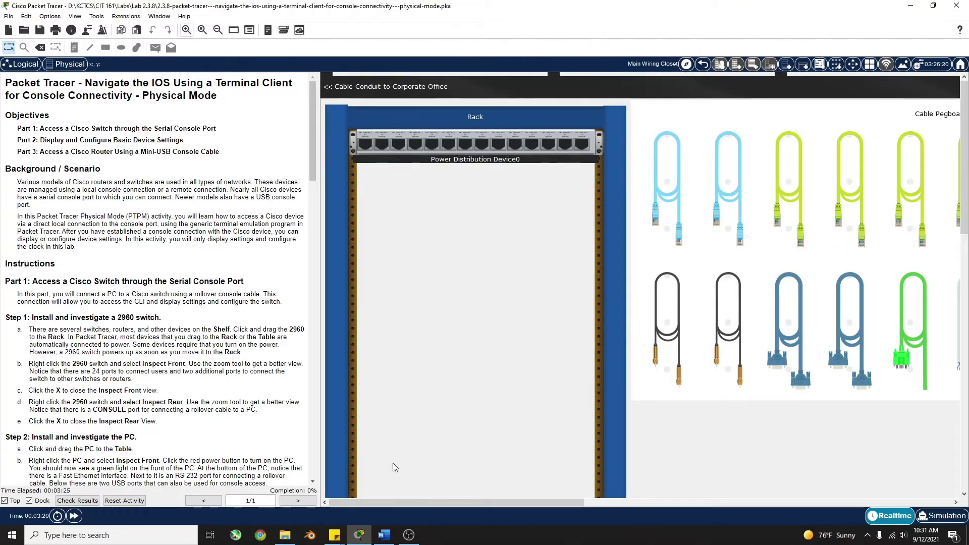
left_click_drag(399, 504, 538, 496)
mouse_move(626, 504)
left_mouse_down()
mouse_move(778, 499)
mouse_move(566, 483)
mouse_move(609, 501)
left_mouse_up()
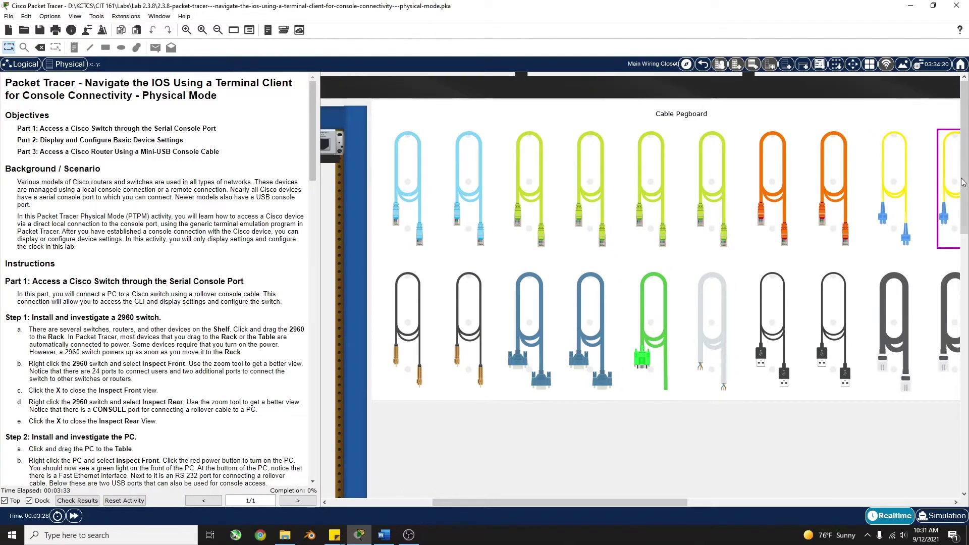
mouse_move(963, 182)
left_mouse_down()
mouse_move(964, 255)
mouse_move(963, 183)
left_mouse_up()
left_click_drag(627, 502, 855, 489)
left_click(343, 328)
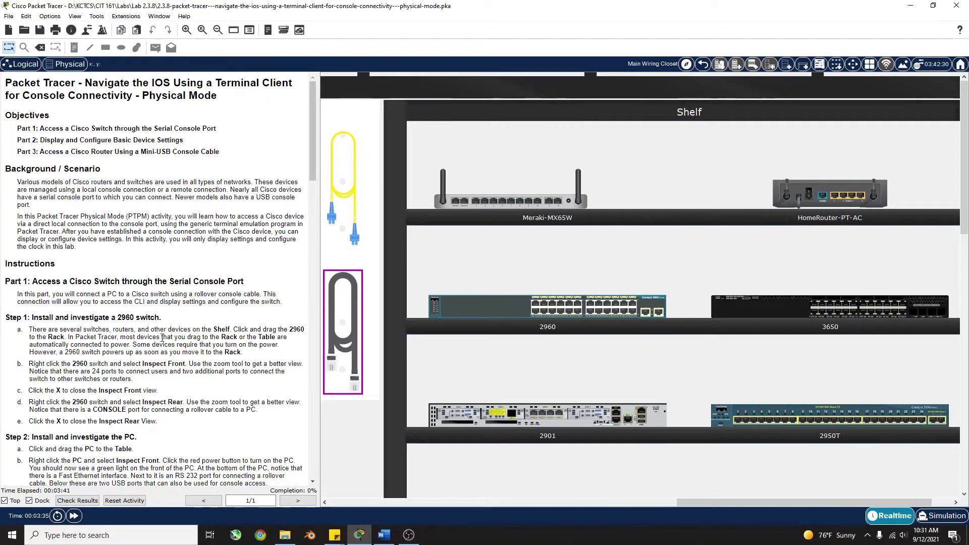
left_click(619, 312)
scroll(621, 373, "down", 5)
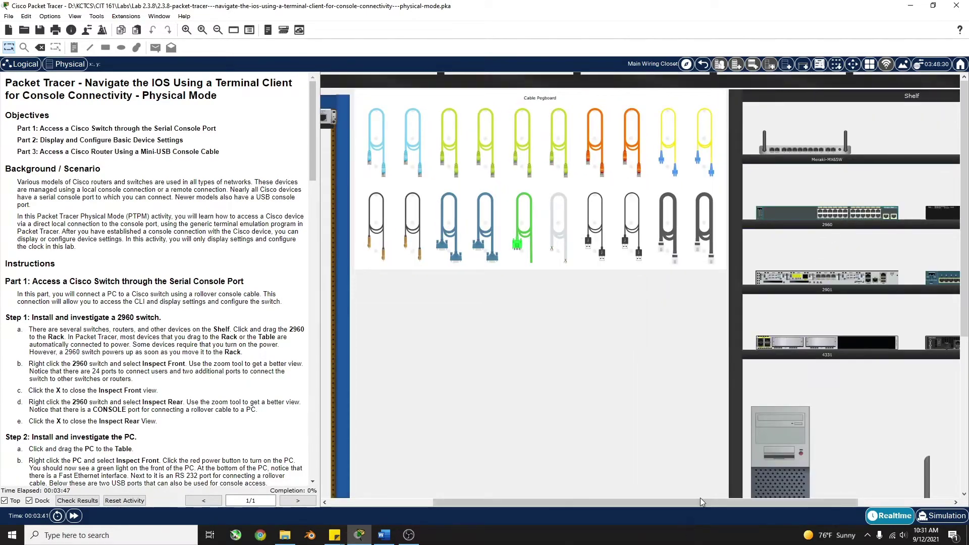
Move the 2960 switch from the Shelf into the rack, below the power distribution device
left_click_drag(701, 501, 668, 502)
left_click_drag(903, 212, 308, 251)
scroll(631, 329, "down", 2)
left_click_drag(781, 181, 404, 178)
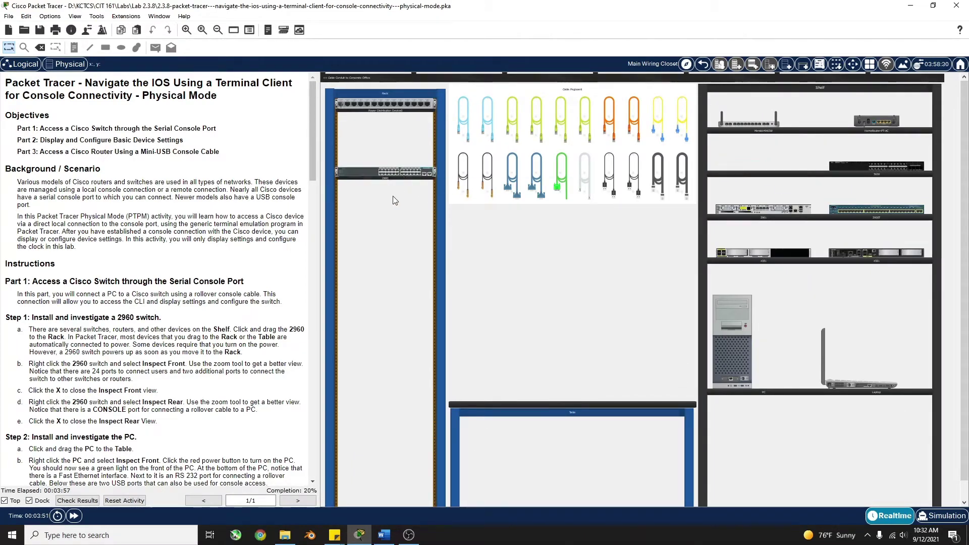
scroll(397, 203, "up", 2)
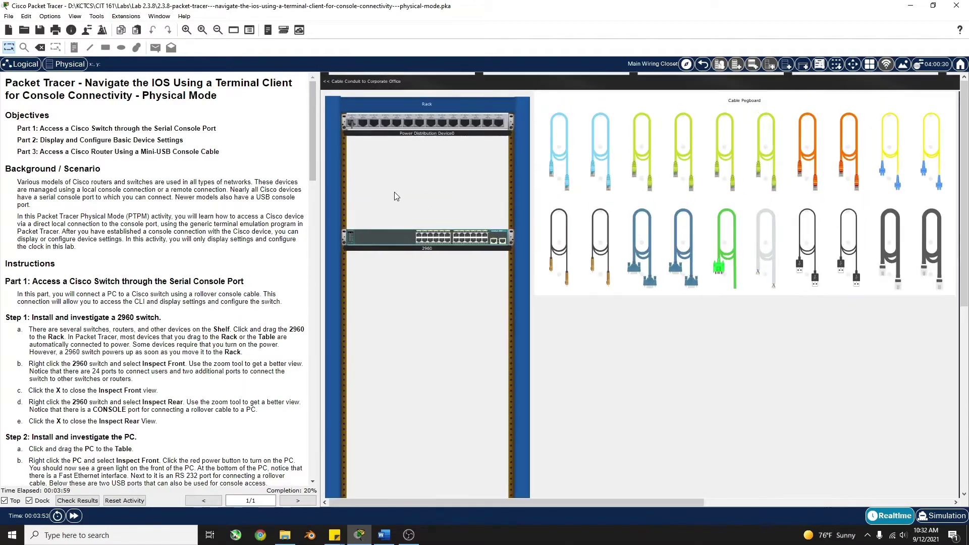
scroll(389, 172, "up", 3)
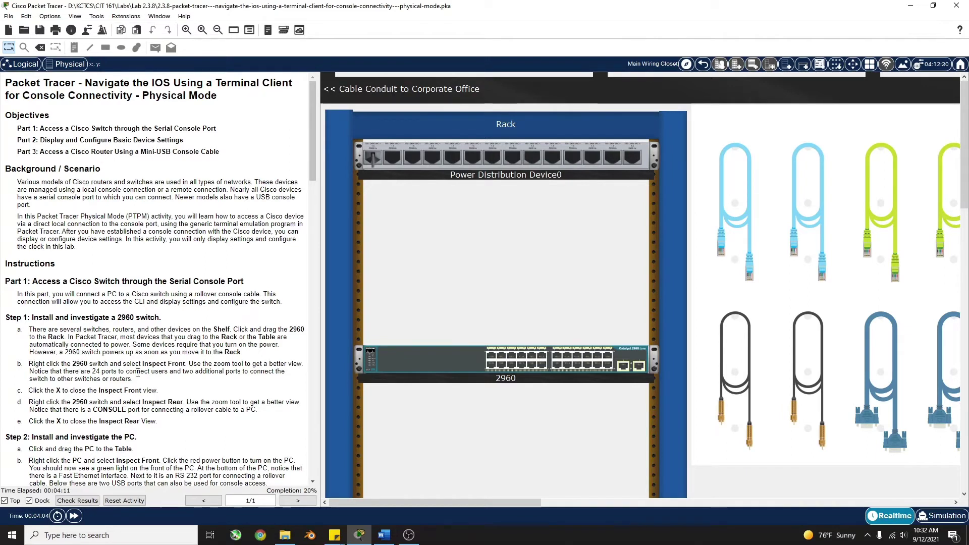
right_click(524, 364)
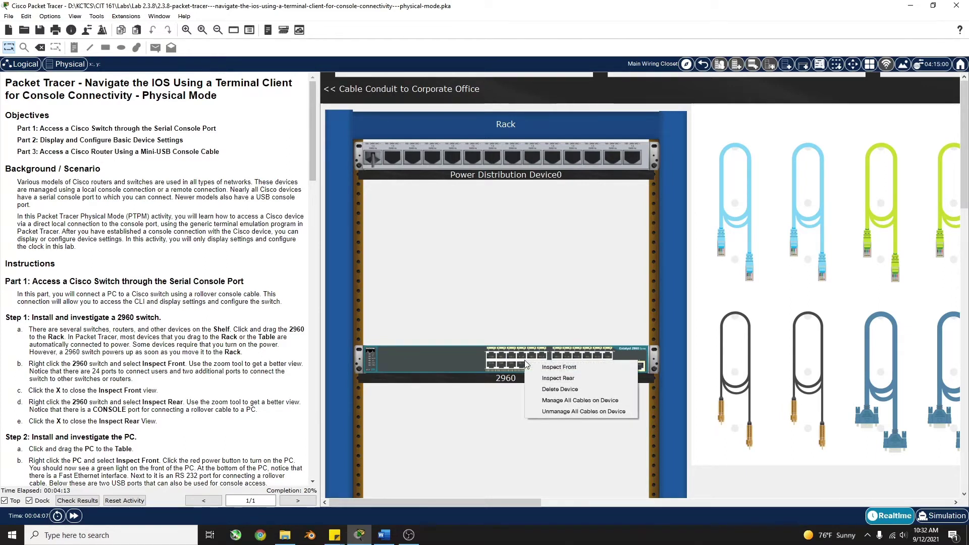
left_click(556, 365)
left_click_drag(467, 503, 589, 500)
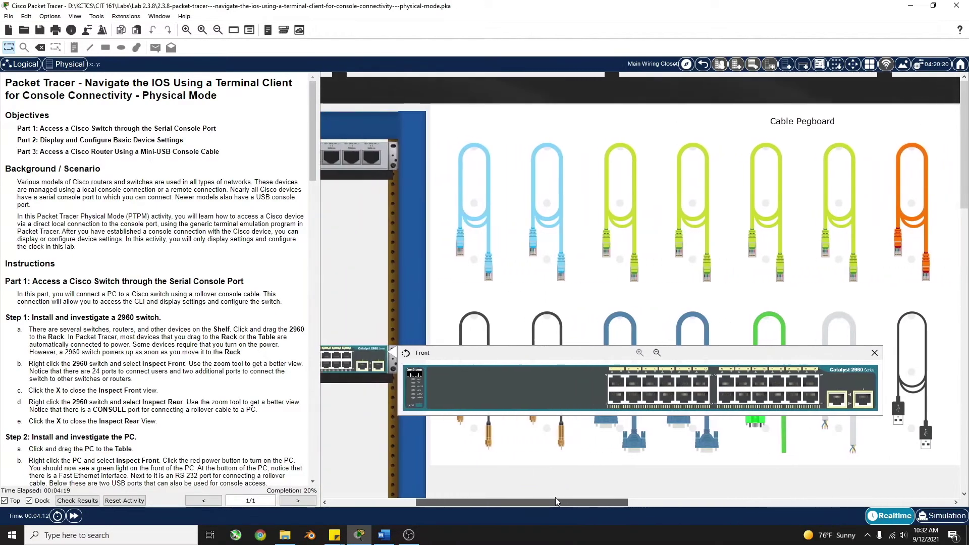
left_click(659, 353)
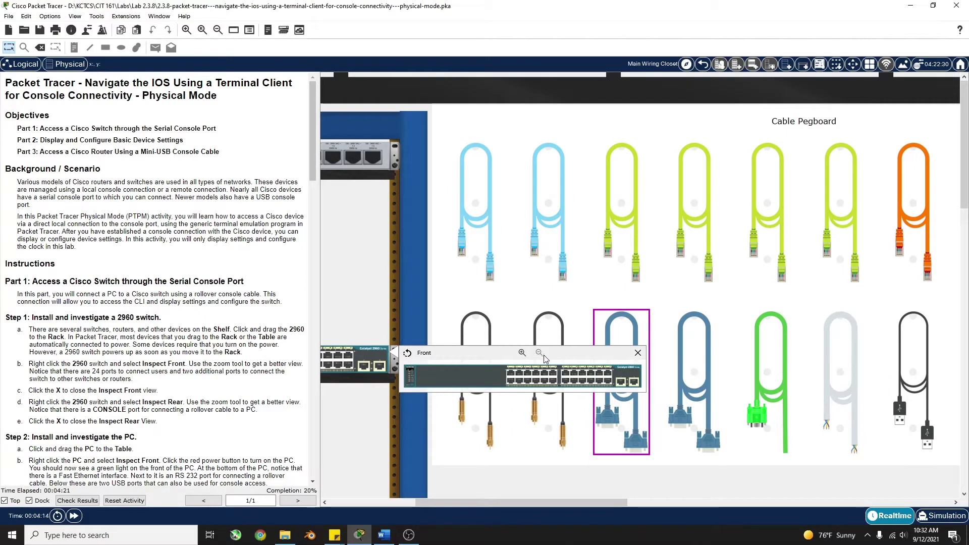
left_click(521, 352)
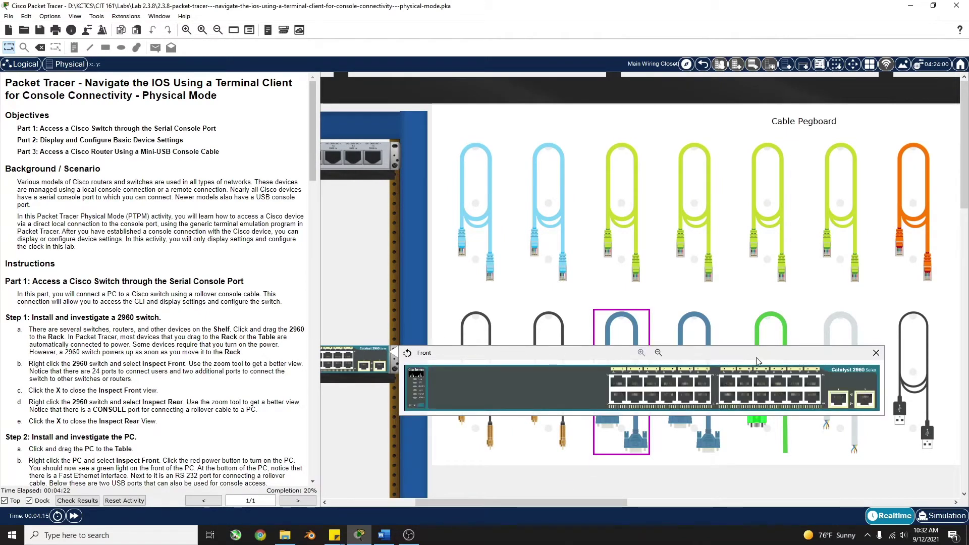
left_click(876, 353)
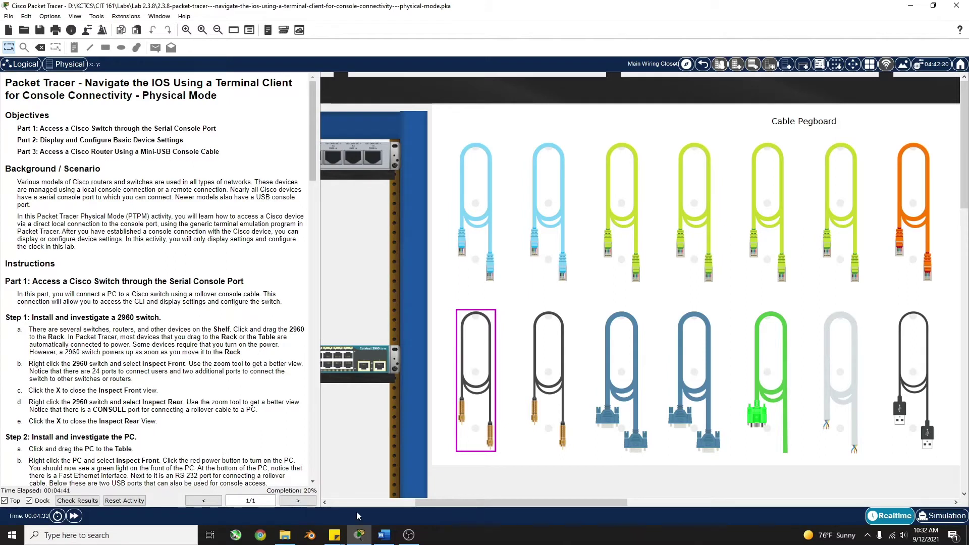
left_click_drag(429, 502, 371, 502)
right_click(378, 365)
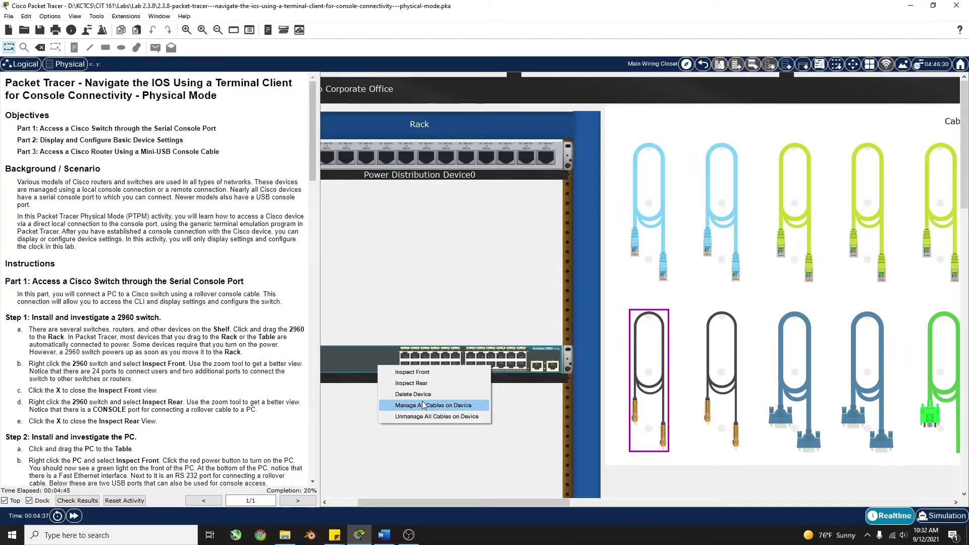
left_click(428, 382)
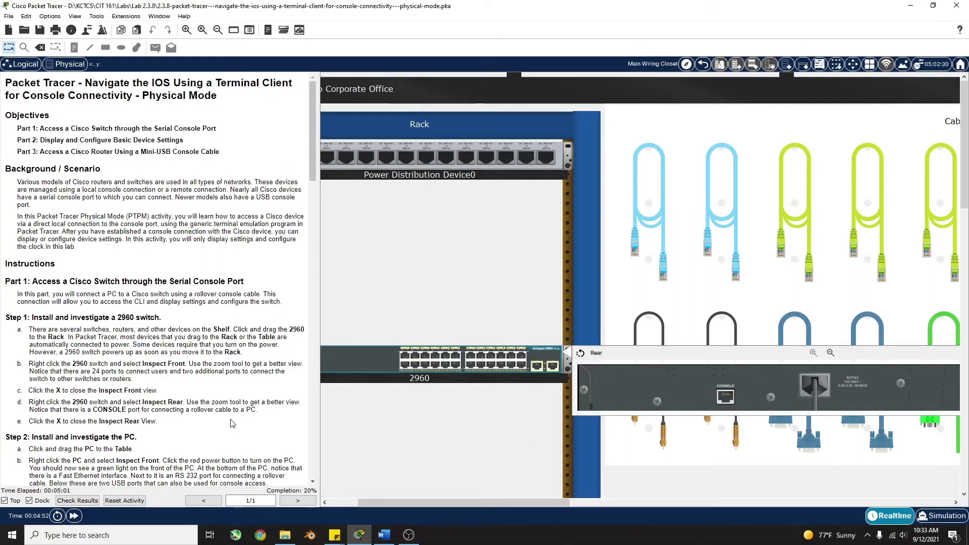
left_click_drag(384, 502, 438, 525)
left_click(563, 426)
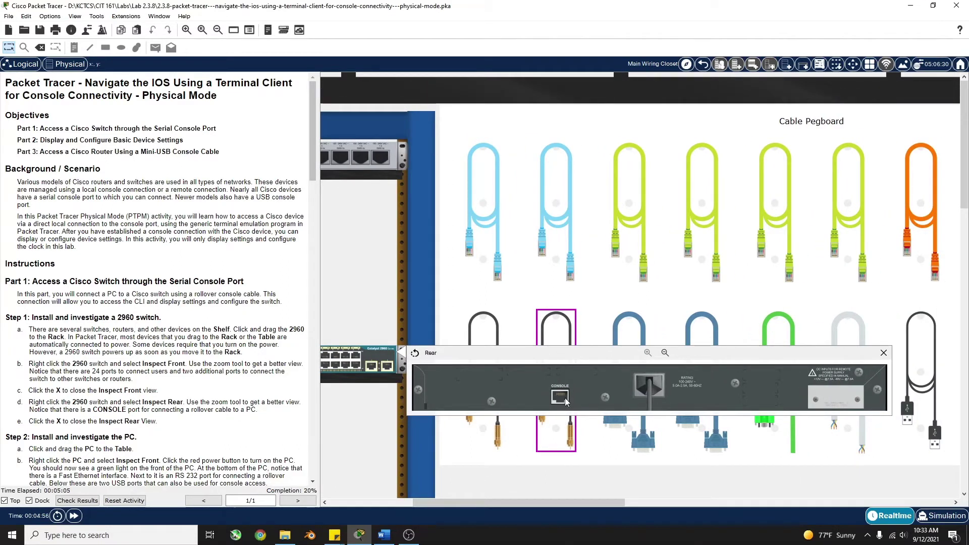
left_click(895, 357)
left_click(884, 353)
Scroll down to the Table and place the PC tower from the Shelf onto it
scroll(134, 385, "down", 3)
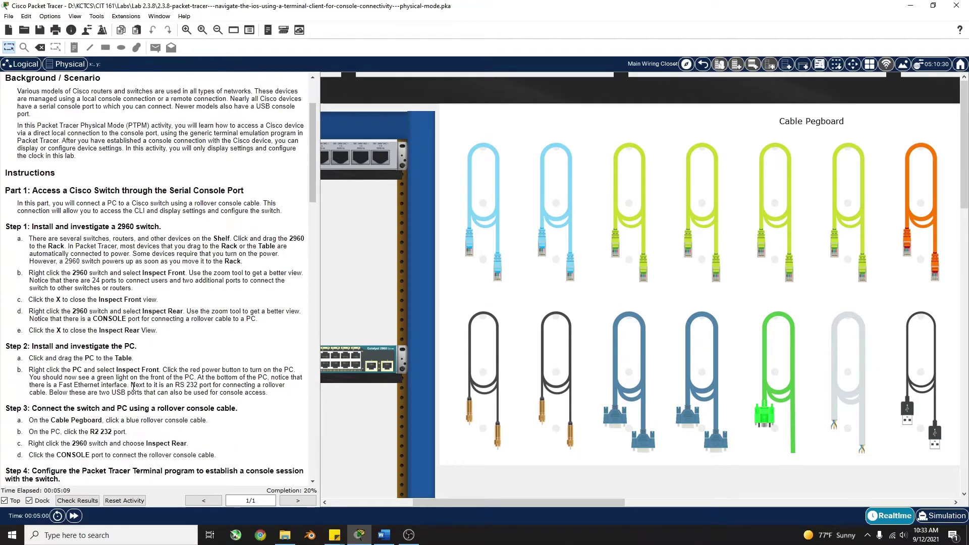
scroll(134, 385, "down", 1)
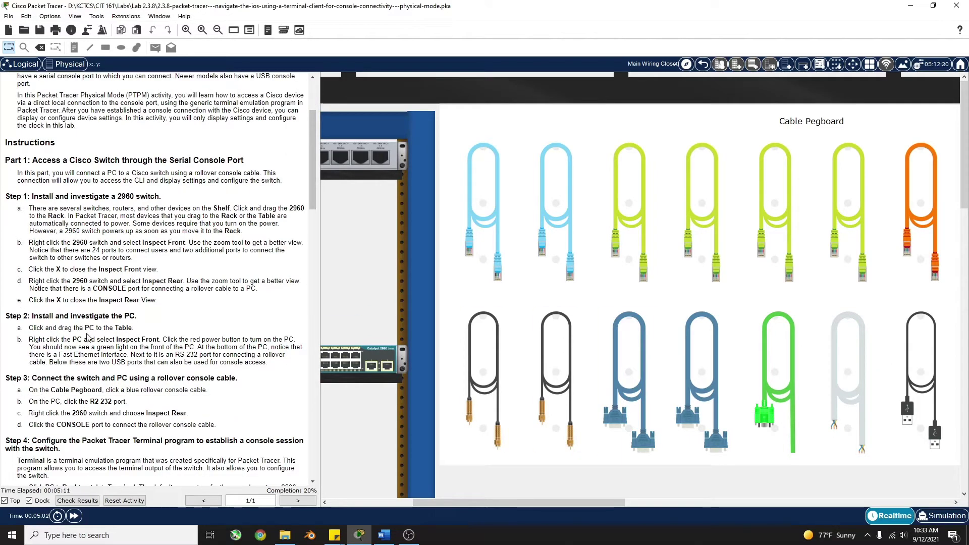
scroll(671, 321, "down", 2)
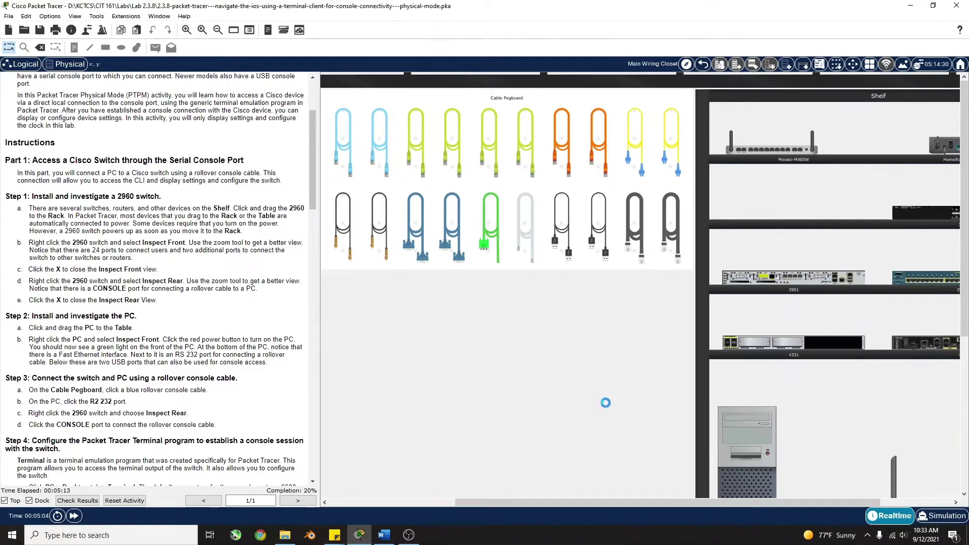
left_click_drag(504, 503, 440, 499)
scroll(544, 346, "down", 2)
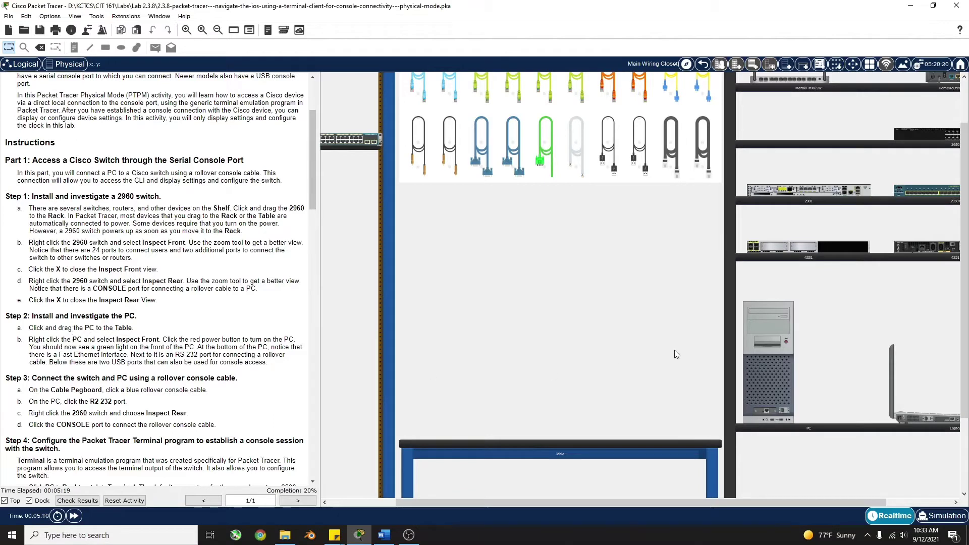
left_click_drag(780, 326, 662, 350)
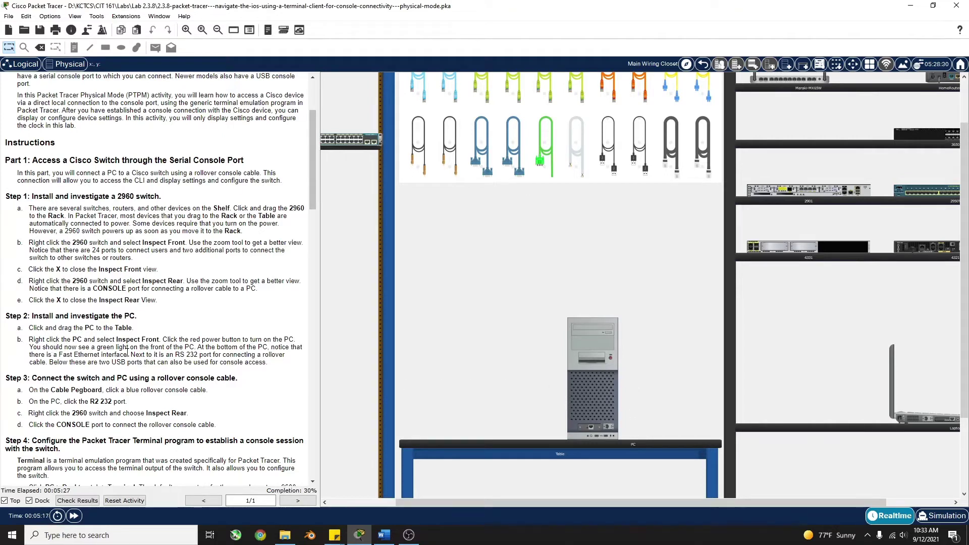
right_click(603, 358)
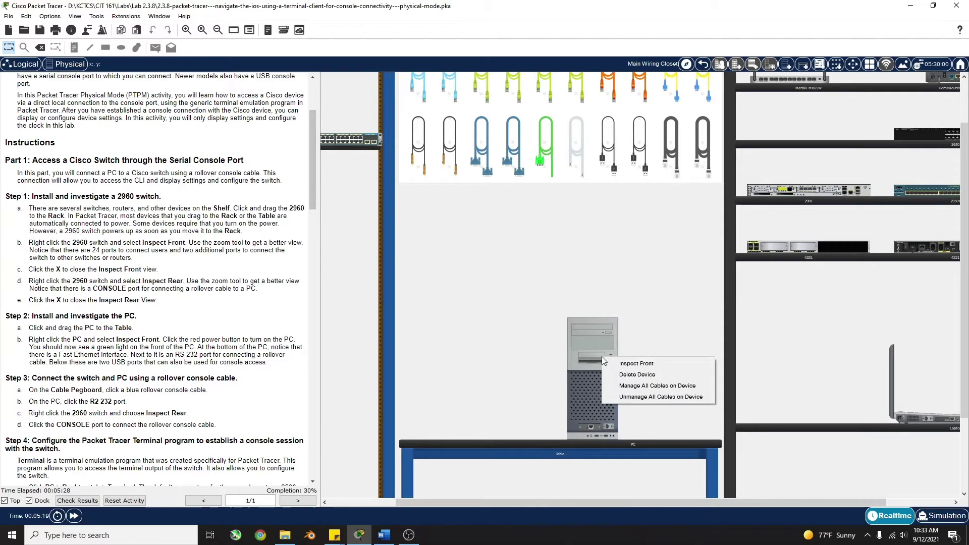
left_click(635, 365)
scroll(625, 227, "up", 2)
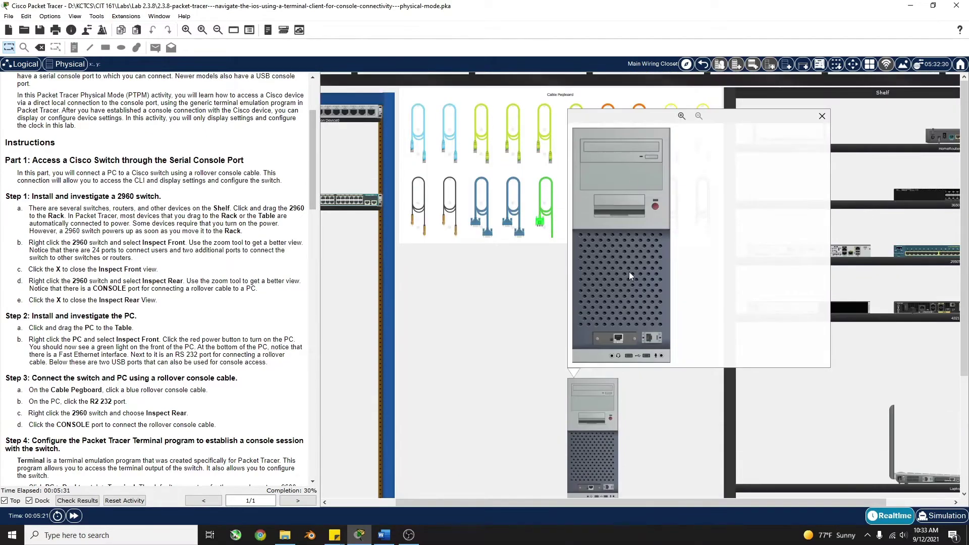
left_click(682, 116)
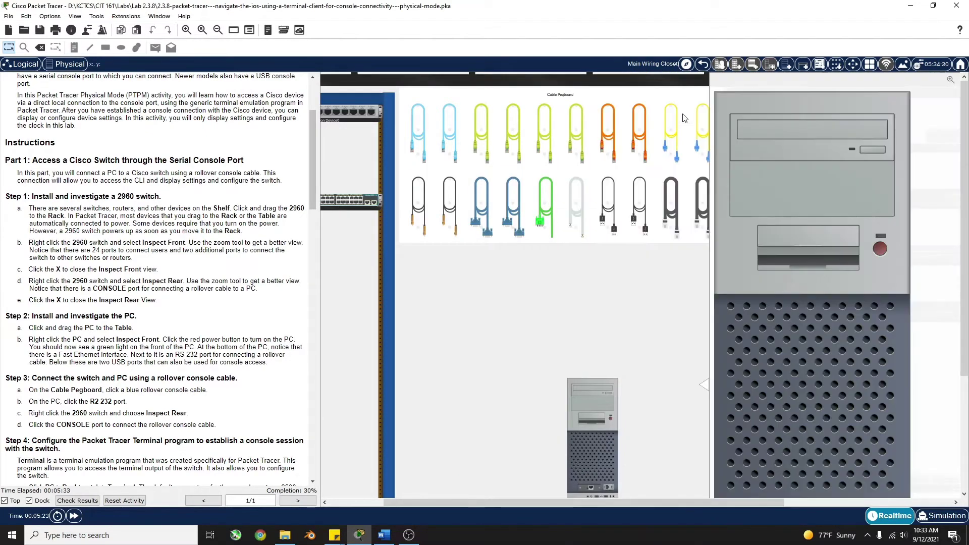
scroll(705, 268, "down", 5)
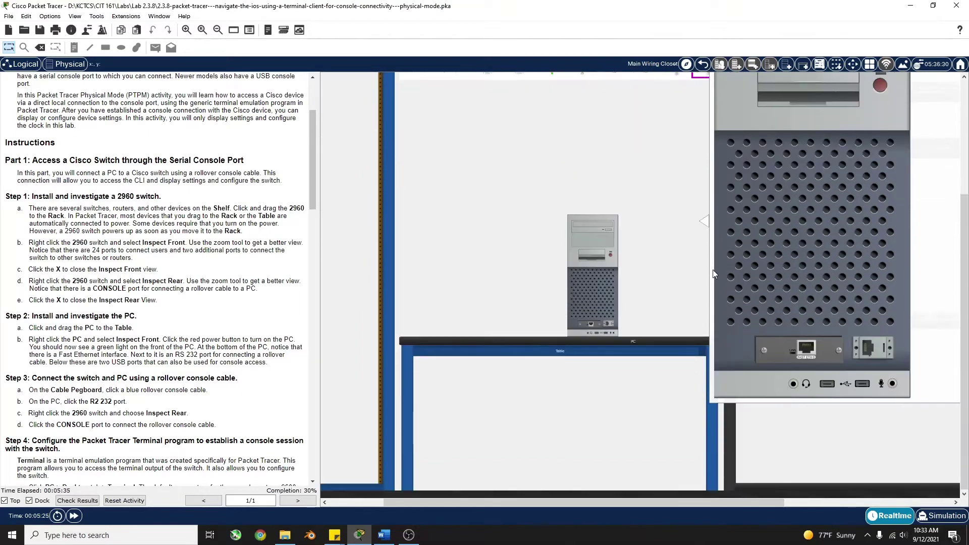
scroll(717, 272, "up", 5)
left_click(955, 79)
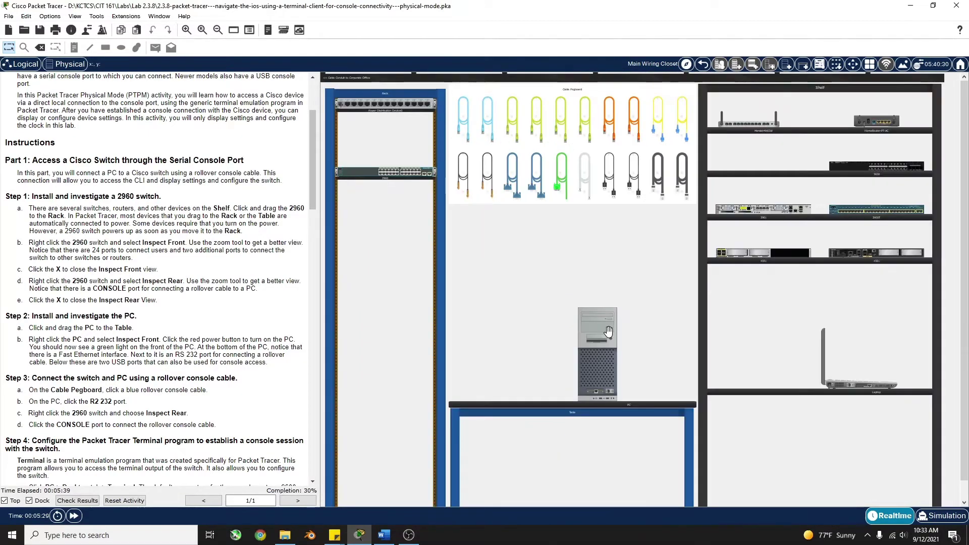
scroll(609, 329, "up", 1)
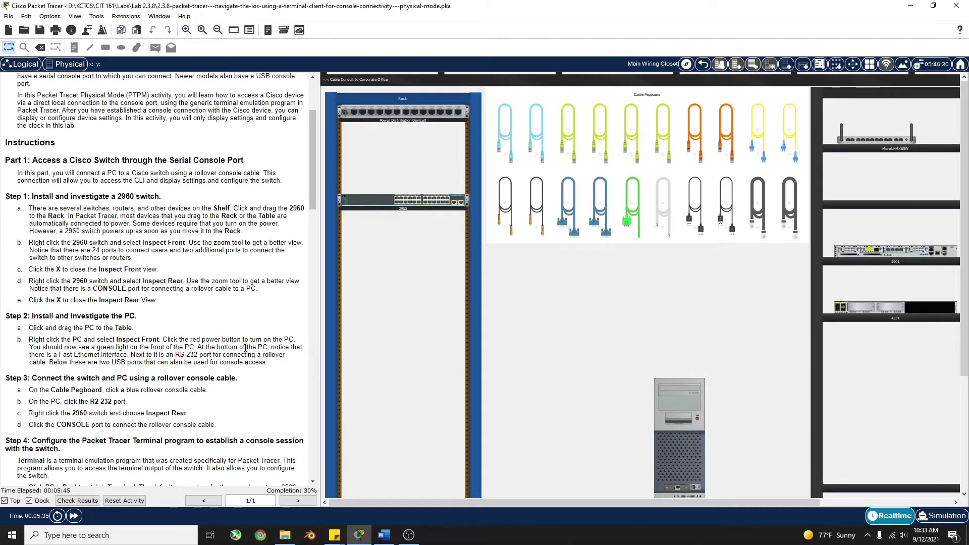
scroll(245, 345, "down", 1)
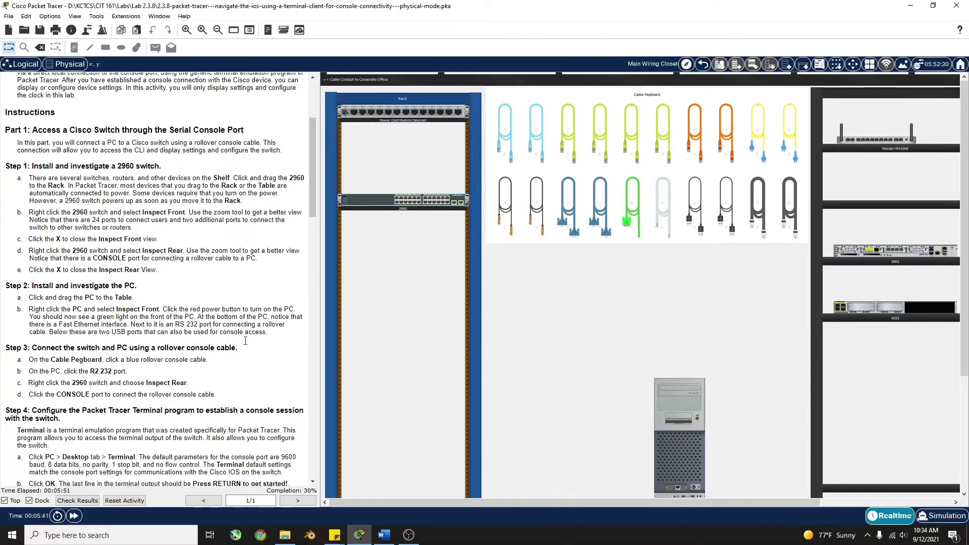
scroll(398, 375, "down", 2)
Open the PC's Inspect Front view and zoom in to show its RS 232 and USB ports
right_click(673, 390)
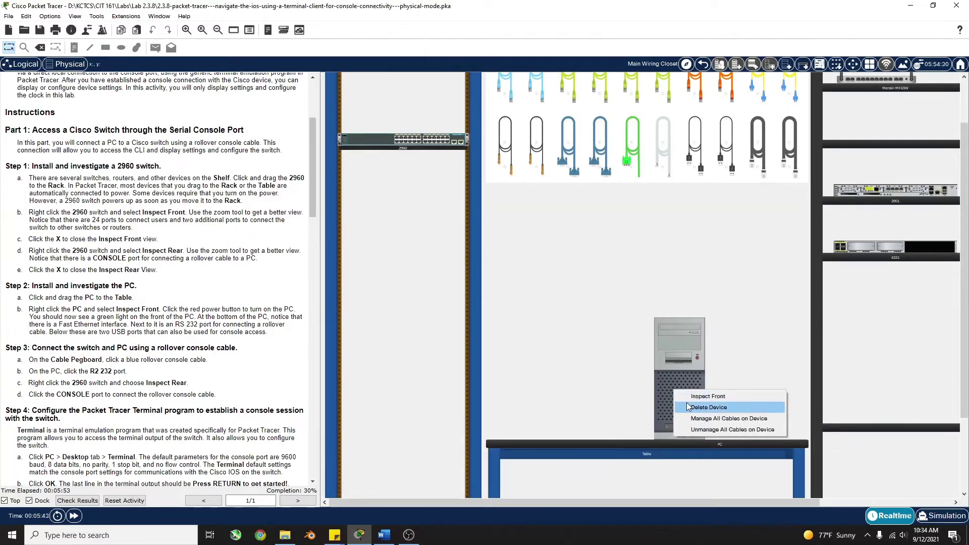
left_click(692, 394)
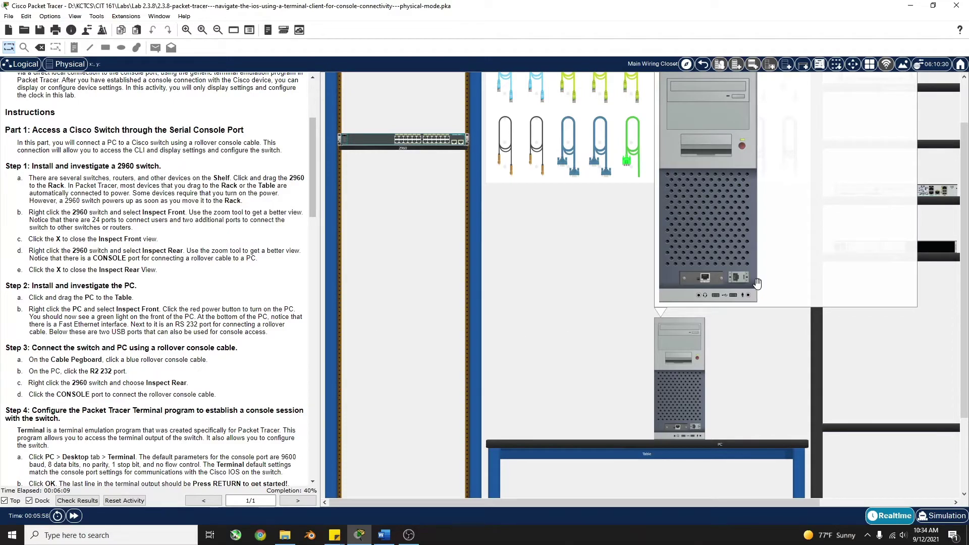
scroll(757, 283, "up", 2)
left_click_drag(544, 501, 668, 495)
scroll(736, 338, "down", 3)
right_click(648, 375)
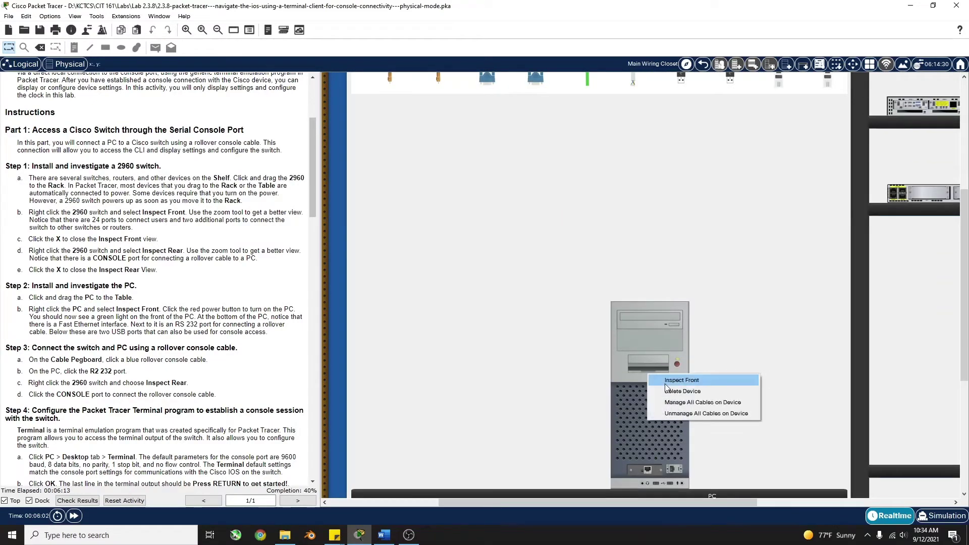
left_click(667, 384)
scroll(762, 235, "up", 1)
scroll(767, 238, "up", 4)
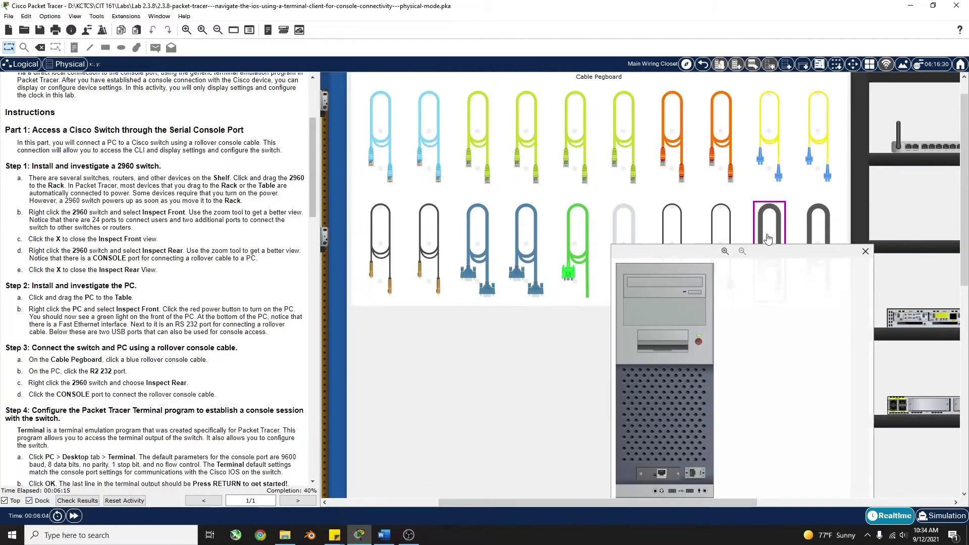
left_click(724, 251)
scroll(762, 318, "down", 1)
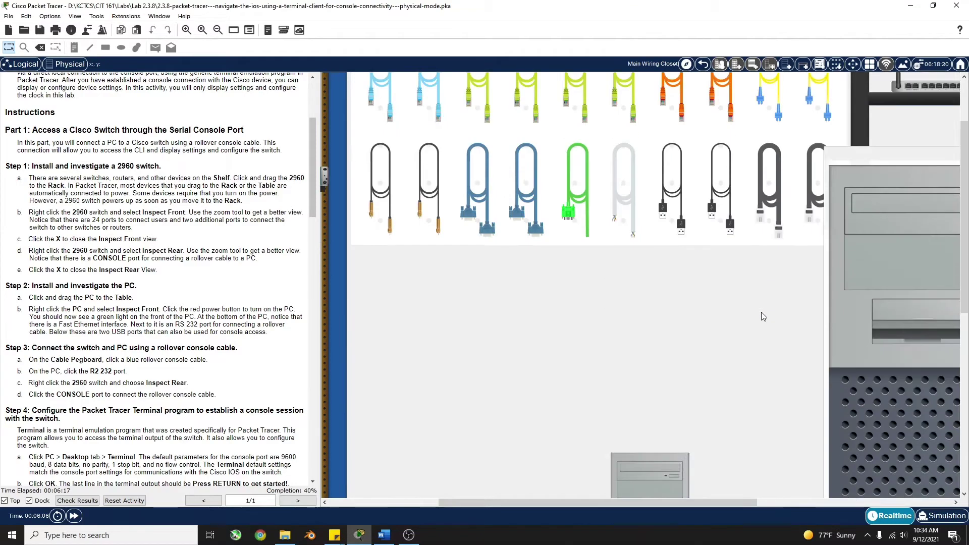
Close the PC front view and scroll up to the Cable Pegboard and device Shelf
left_click_drag(686, 501, 801, 502)
scroll(765, 423, "down", 2)
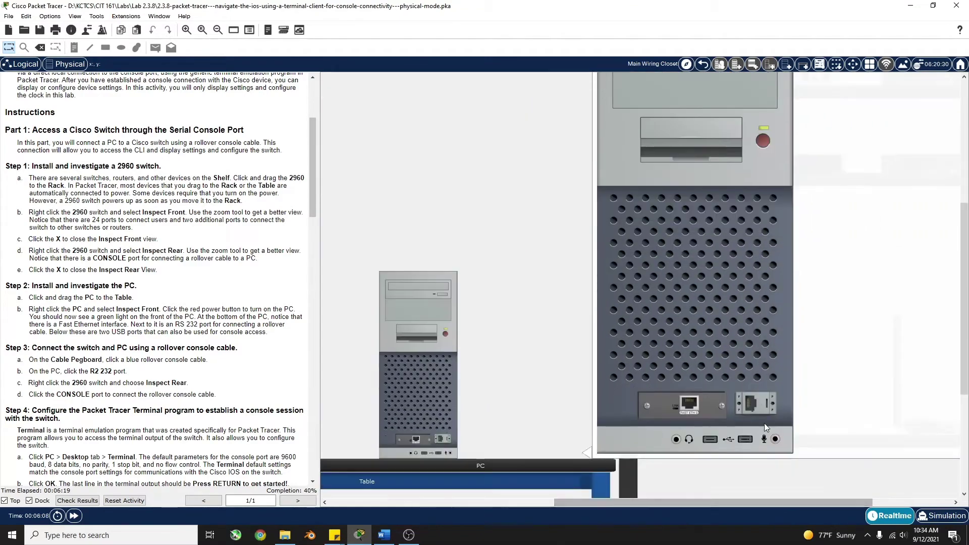
scroll(764, 423, "down", 1)
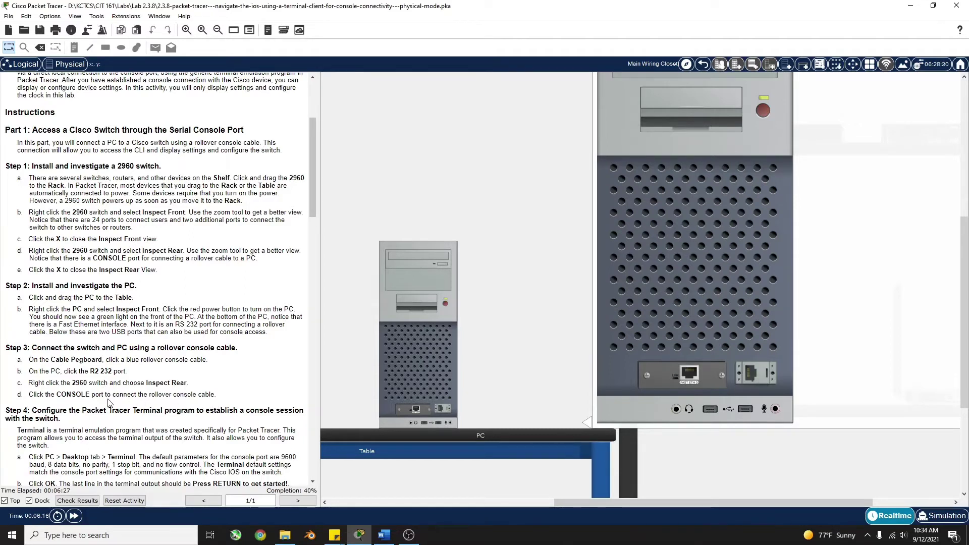
scroll(106, 427, "down", 2)
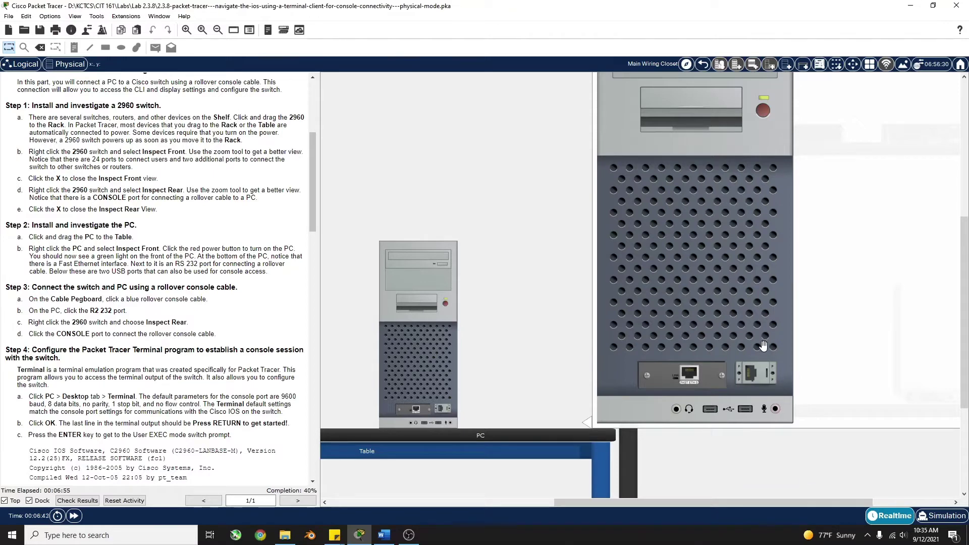
scroll(661, 207, "up", 5)
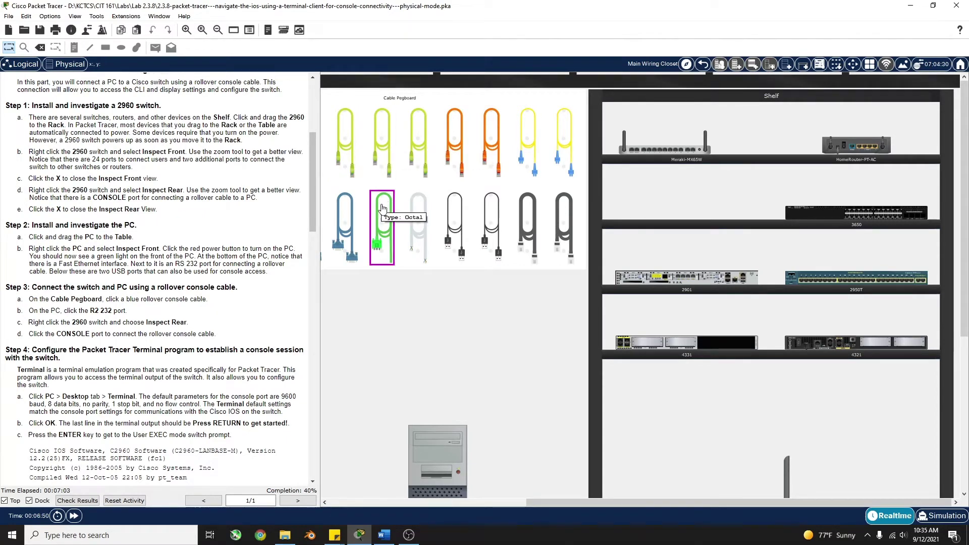
Take a blue rollover cable from the pegboard and plug it into the PC's RS 232 port
scroll(454, 303, "down", 1)
left_click_drag(574, 505, 476, 502)
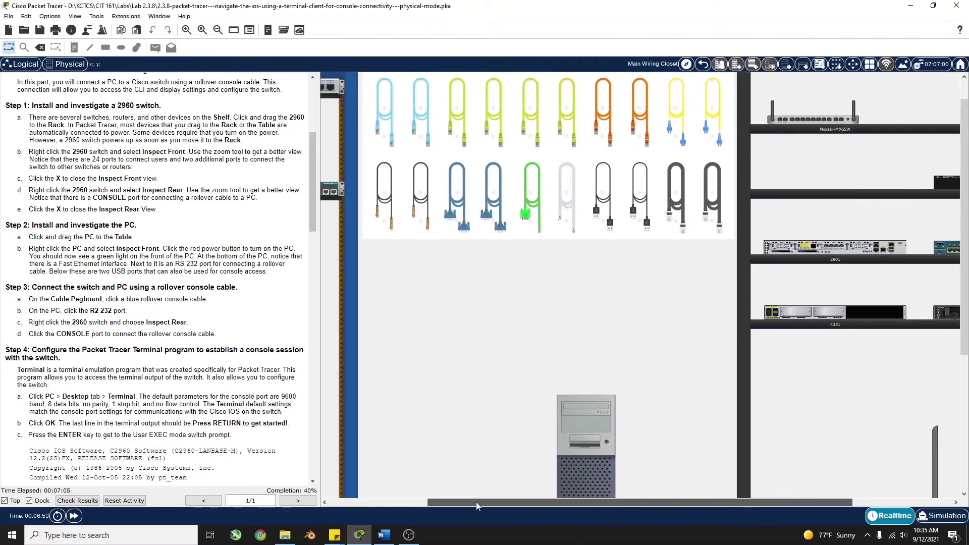
left_click(424, 117)
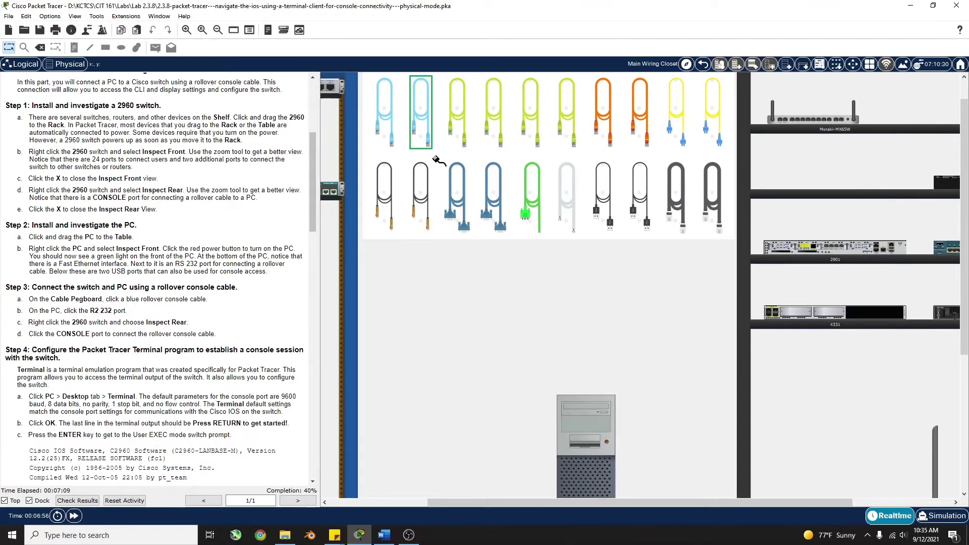
scroll(547, 295, "down", 2)
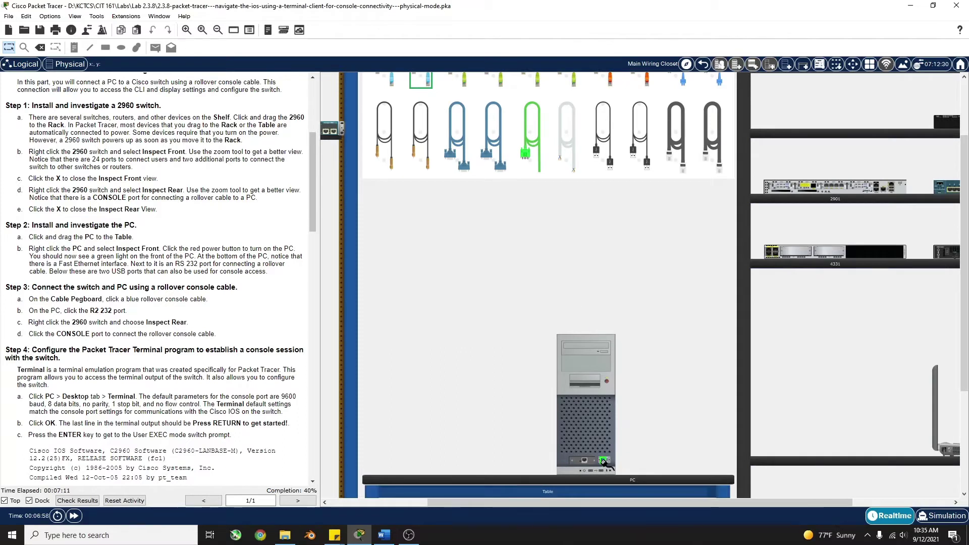
left_click(604, 460)
Connect the cable's other end to the CONSOLE port on the 2960 switch's rear panel
left_click_drag(446, 503, 348, 504)
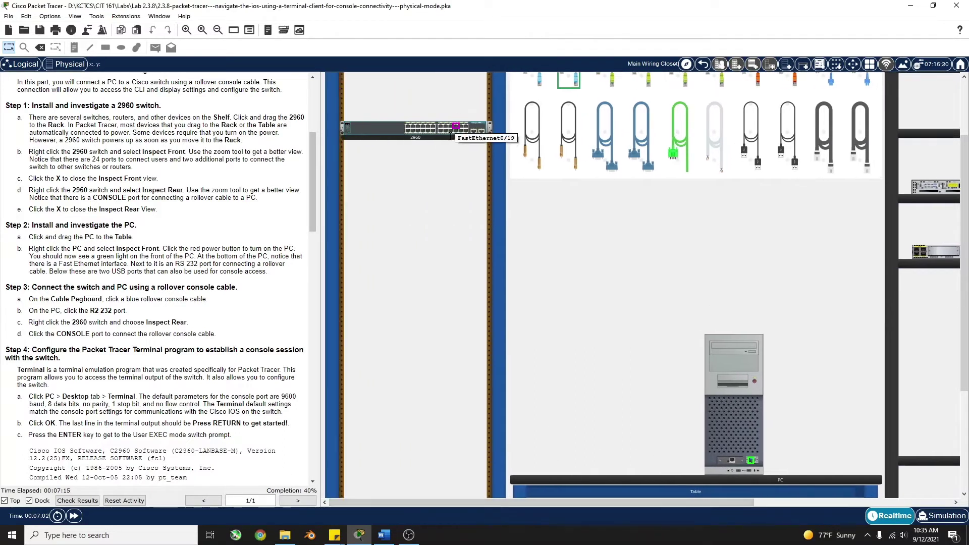
scroll(447, 153, "up", 1)
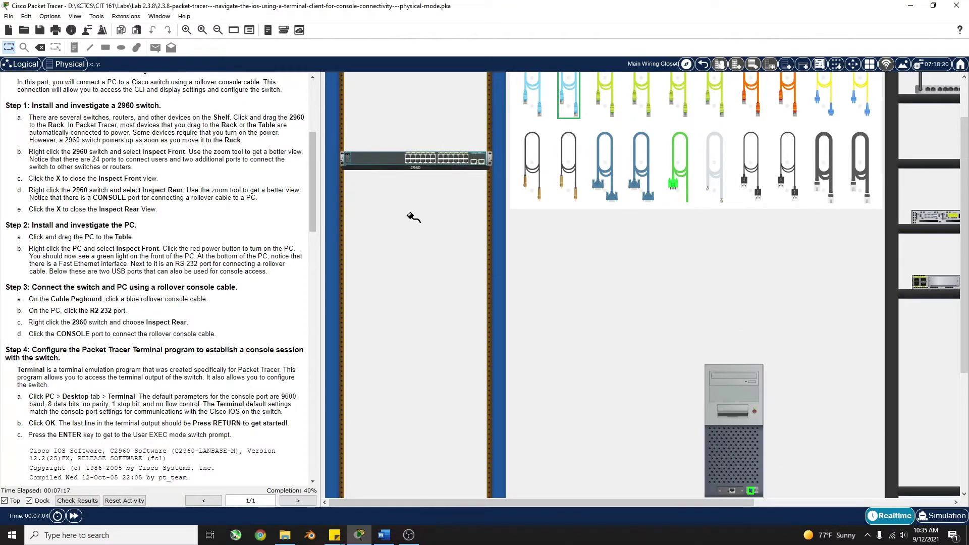
right_click(431, 160)
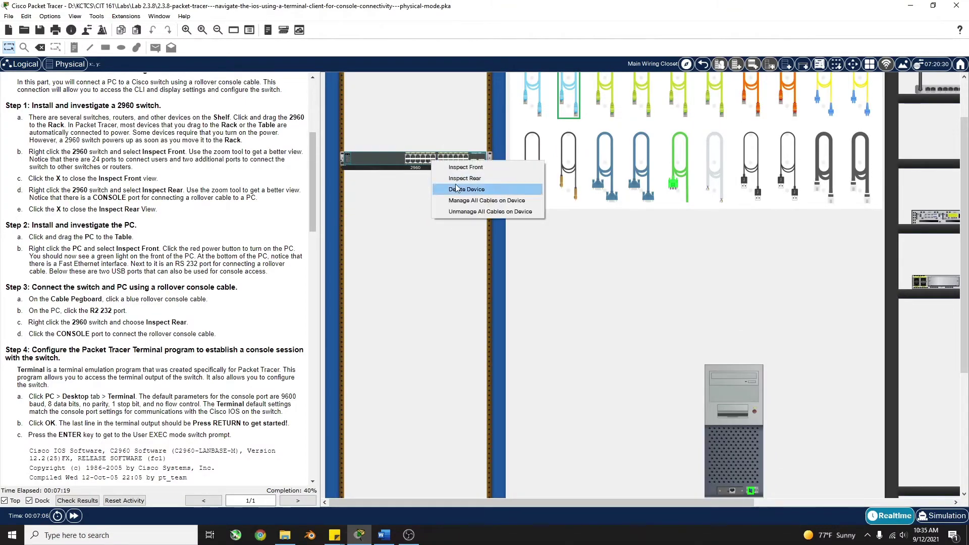
left_click(469, 178)
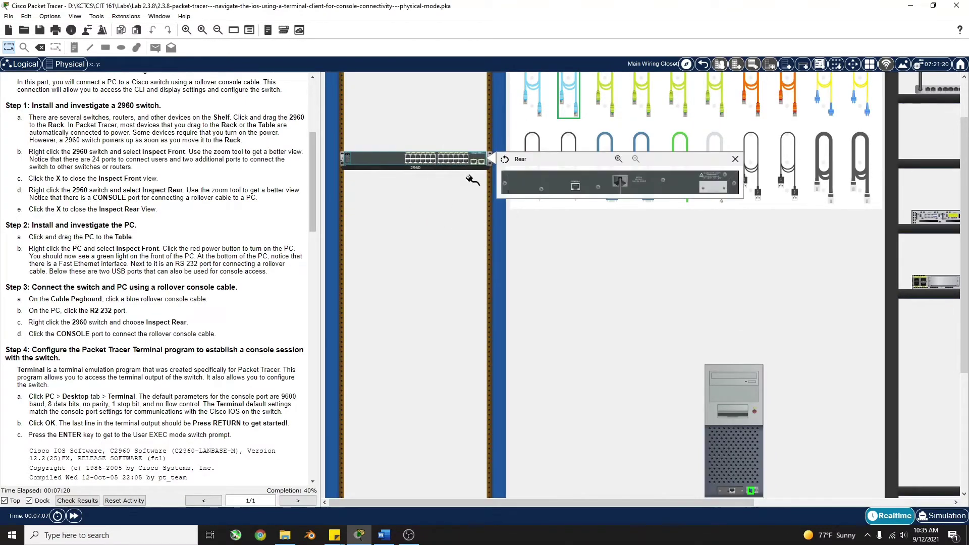
left_click(578, 187)
scroll(610, 263, "down", 2)
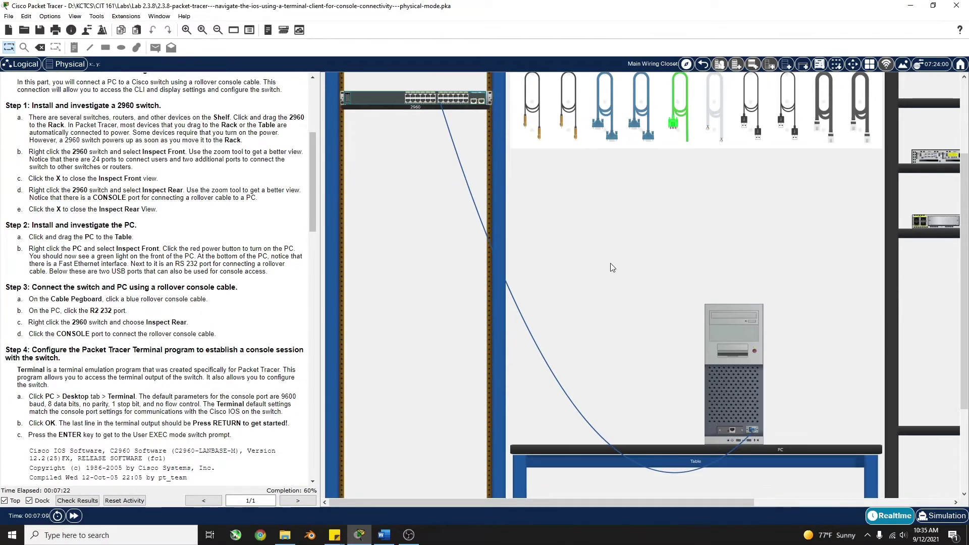
left_click(539, 145)
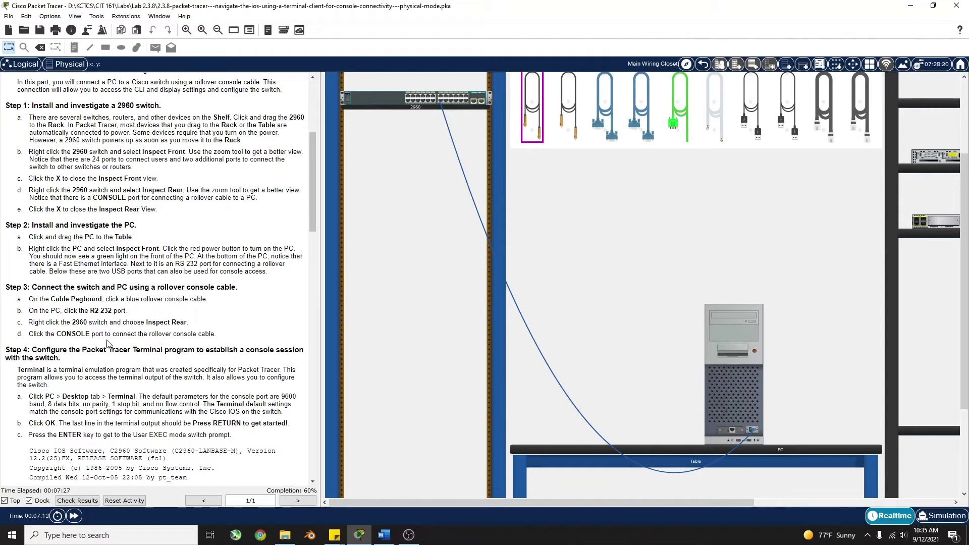
scroll(110, 345, "down", 1)
scroll(56, 318, "down", 2)
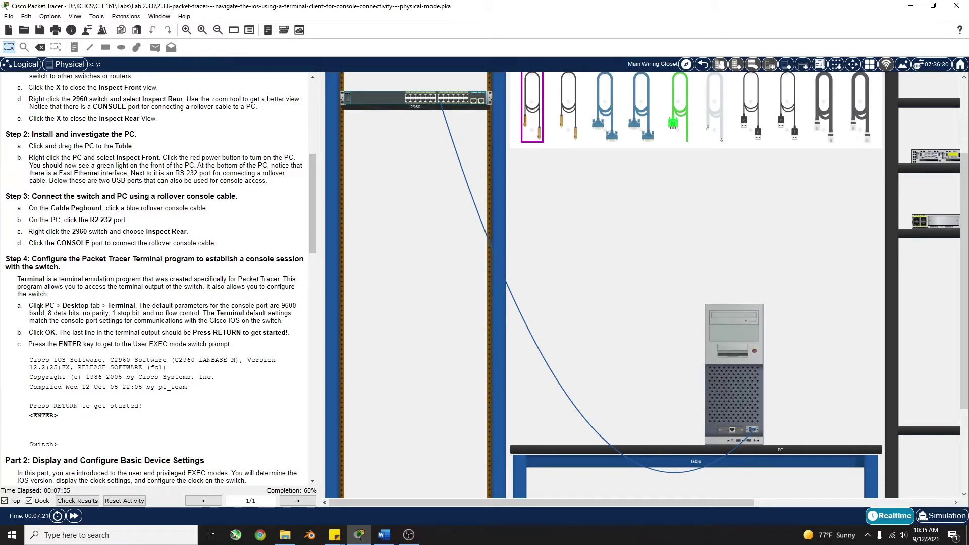
Open the PC's Desktop Terminal and accept 9600 baud, 8 data bits, no parity, 1 stop bit, no flow control
right_click(729, 327)
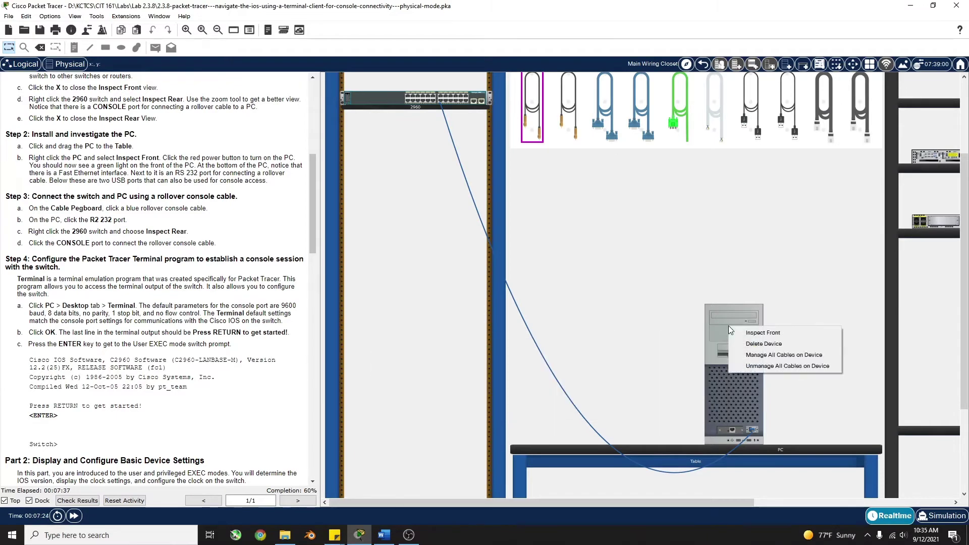
left_click(720, 388)
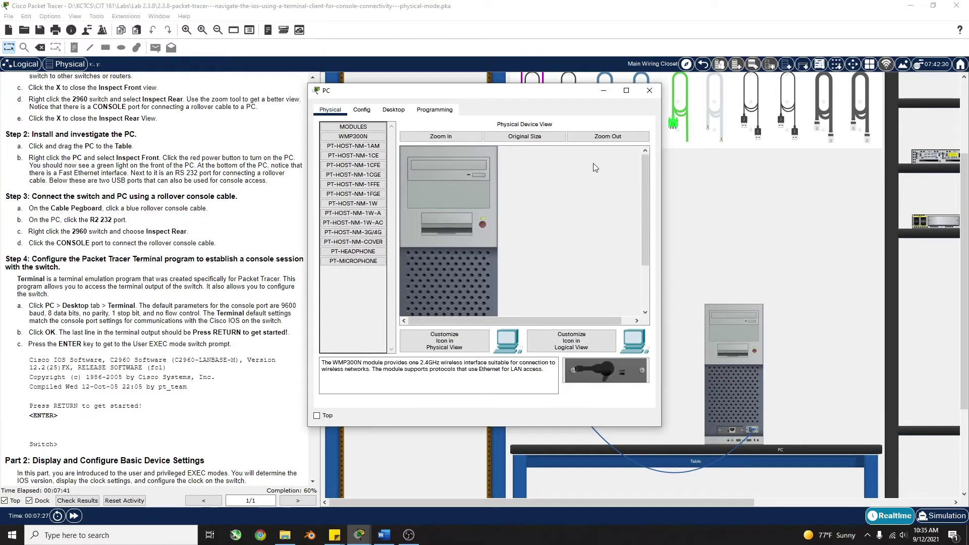
left_click(402, 113)
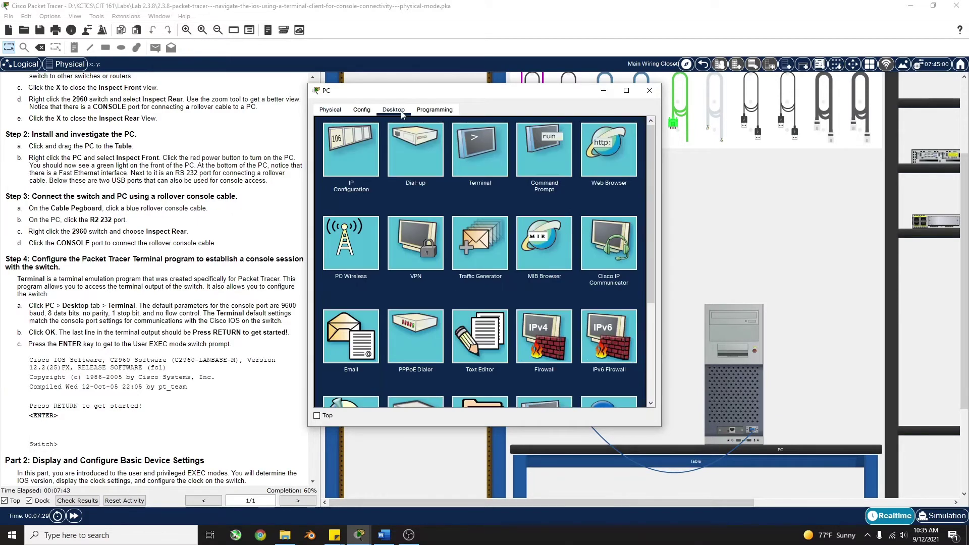
left_click(472, 146)
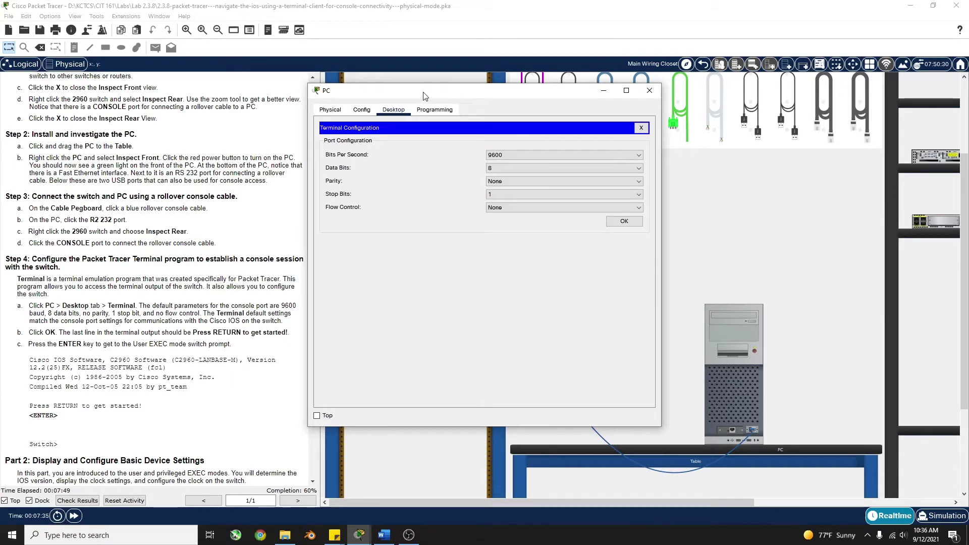
left_click_drag(420, 94, 540, 93)
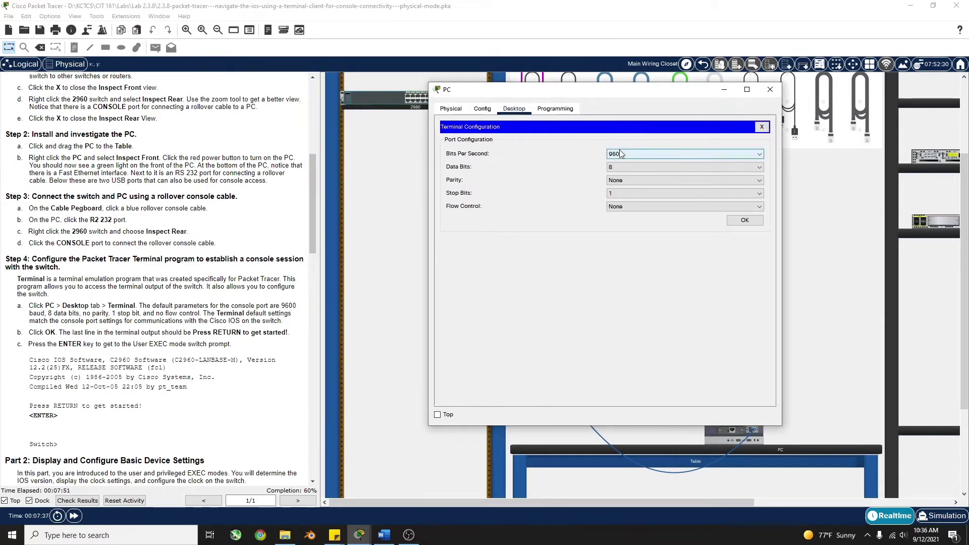
left_click(745, 221)
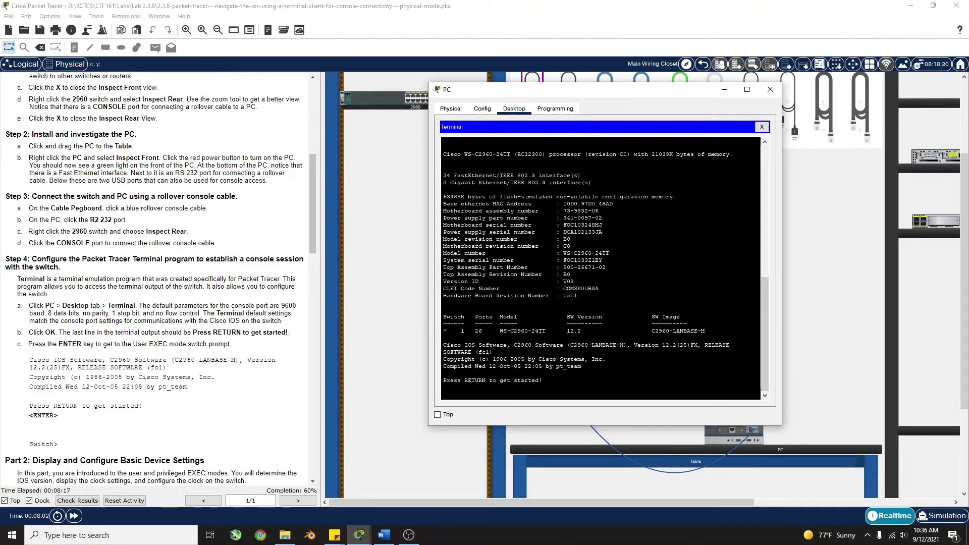
Press Return after the 2960 boot output to get the Switch> user EXEC prompt
key("Return")
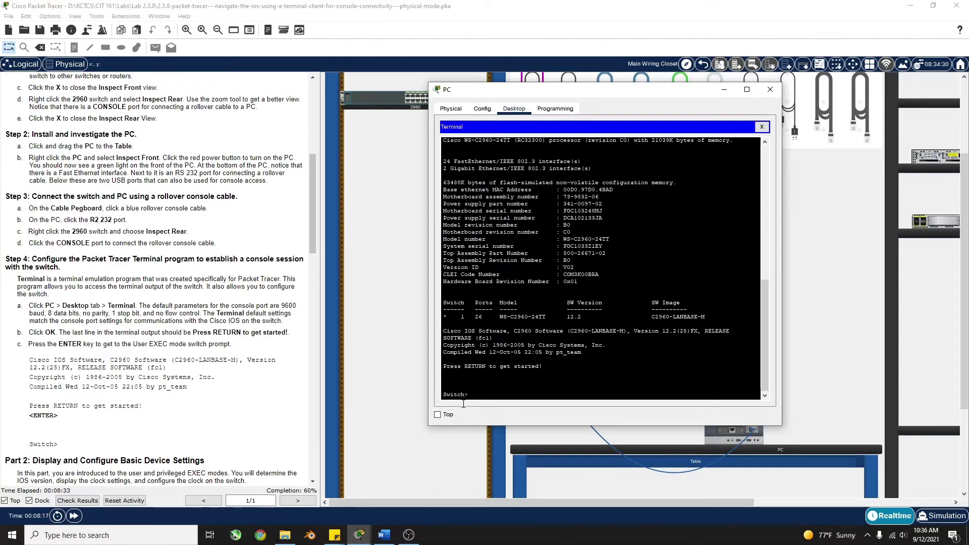
scroll(54, 370, "down", 3)
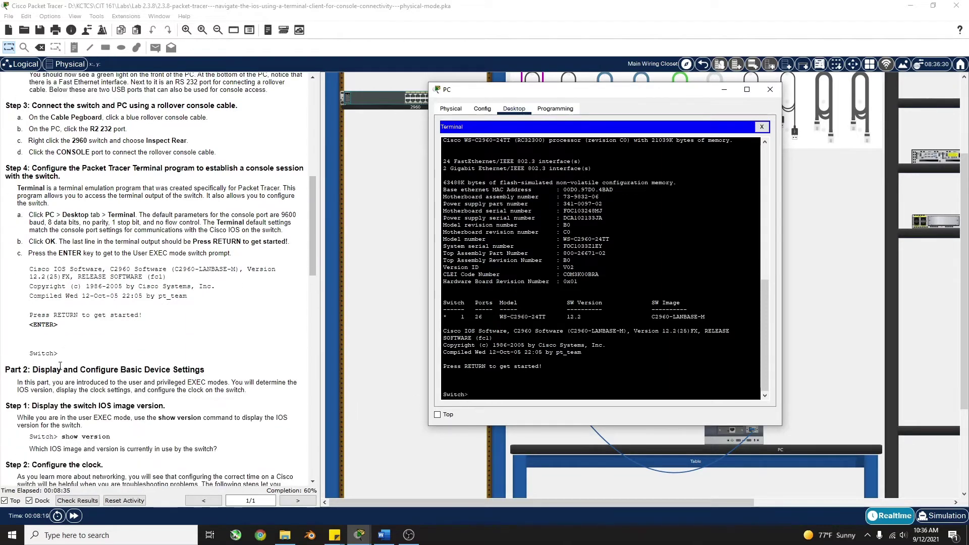
scroll(103, 348, "down", 3)
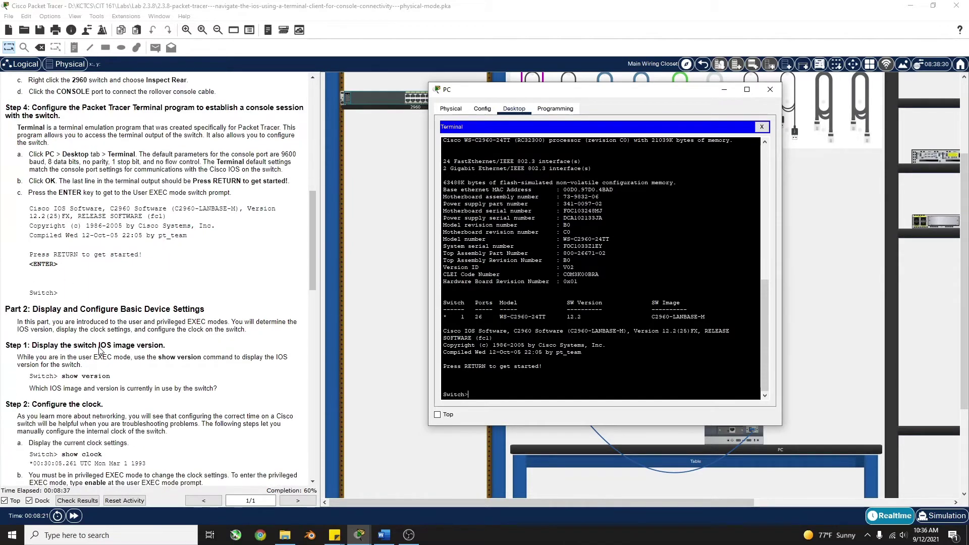
scroll(97, 289, "down", 1)
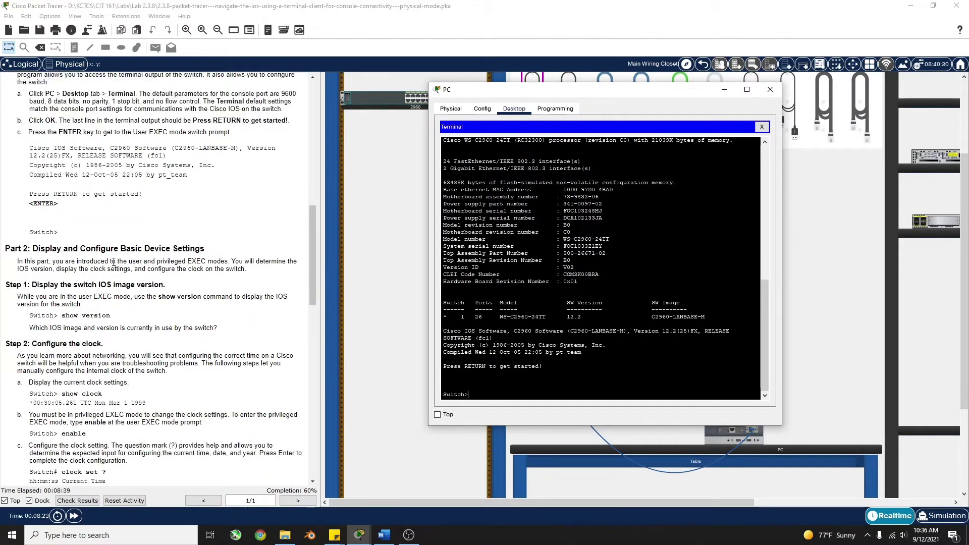
scroll(127, 323, "down", 2)
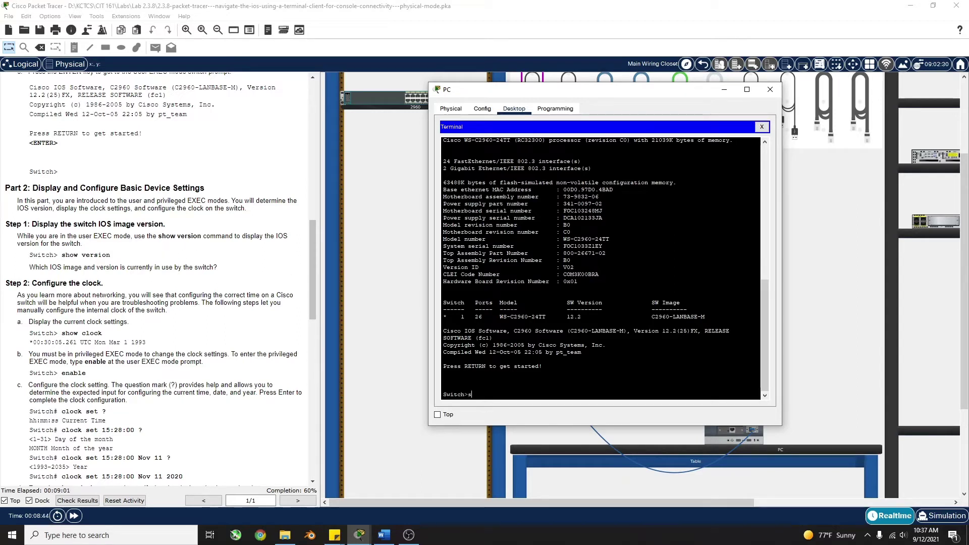
Run show version and page past --More-- to reveal IOS 12.2, C2960-LANBASE-M and register 0xF
type("w version")
key("Return")
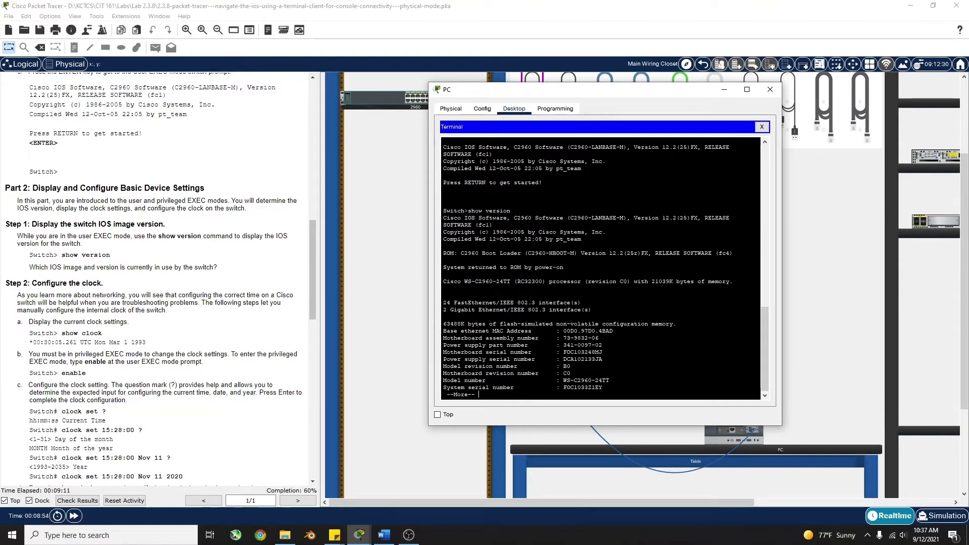
scroll(559, 394, "up", 2)
scroll(601, 272, "down", 2)
key("space")
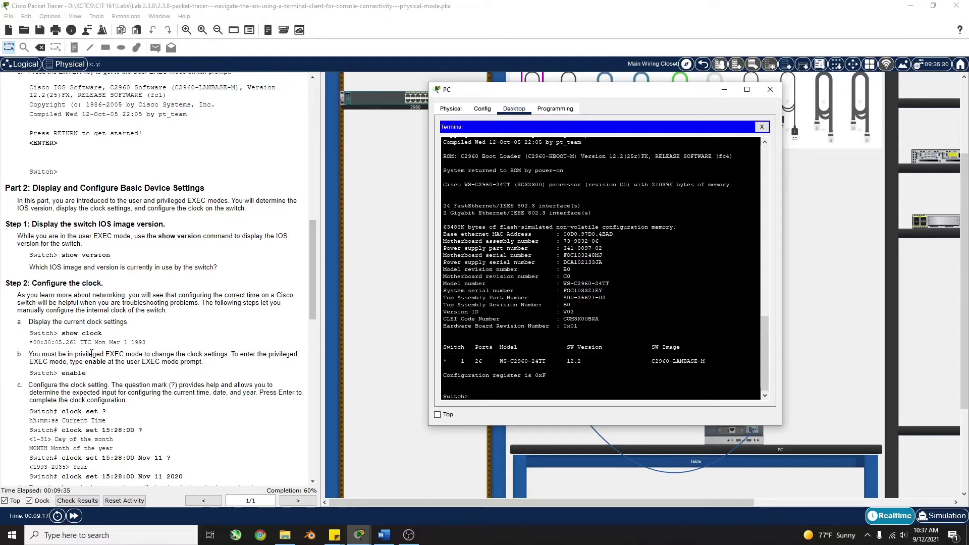
scroll(89, 343, "down", 1)
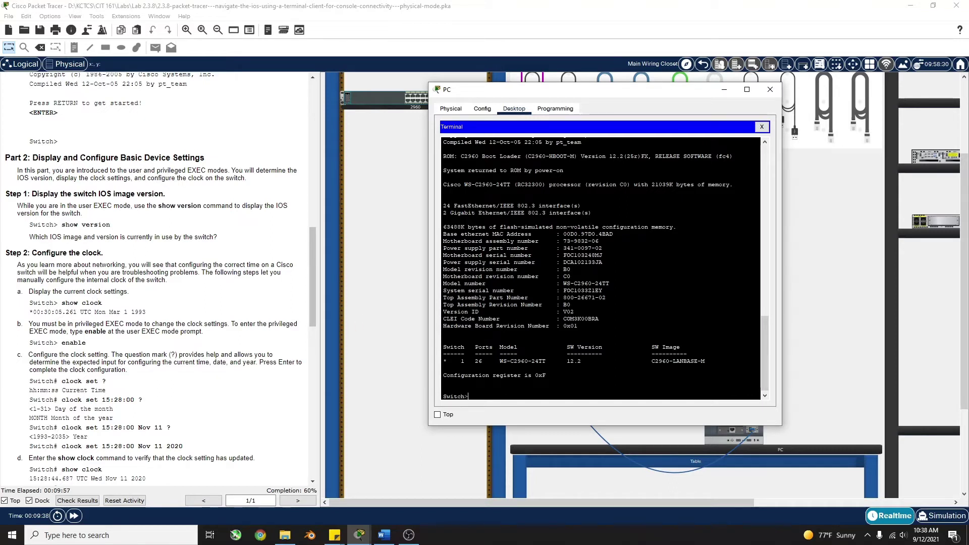
Run show clock, enter privileged mode at Switch#, and scroll the instructions to Part 3
type("show clock")
key("Return")
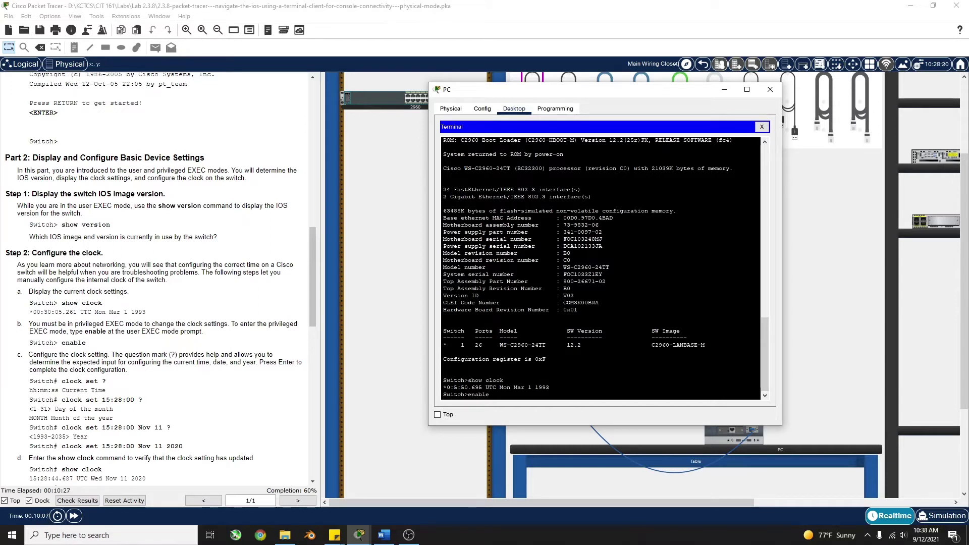
key("Return")
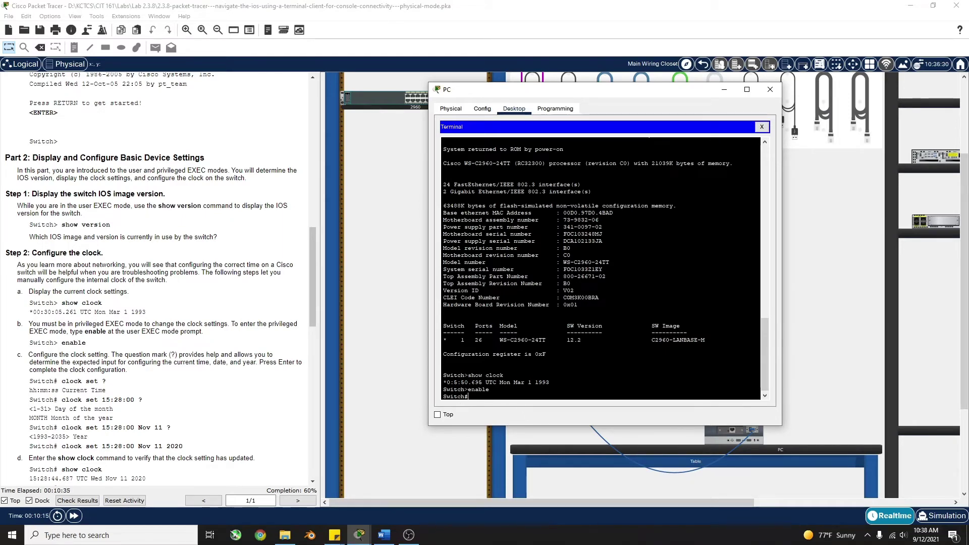
scroll(141, 319, "down", 2)
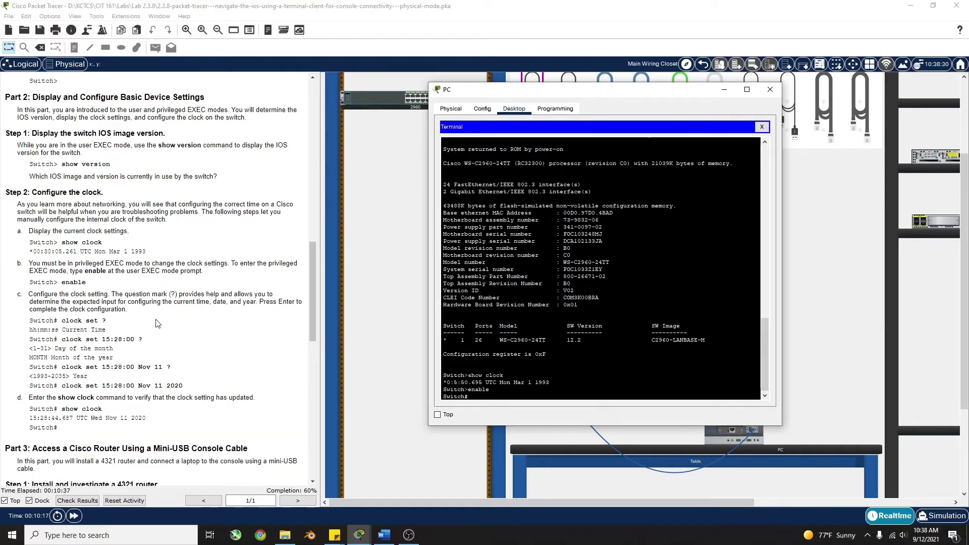
scroll(140, 319, "down", 1)
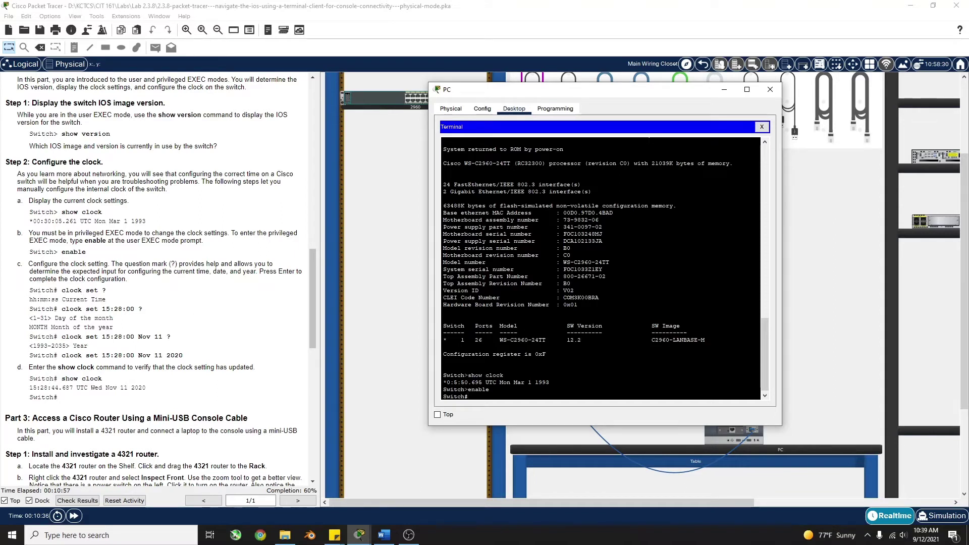
Build clock set 15:28:00 Nov 11 2020 on the switch, using ? help at each stage
type("lock set ?")
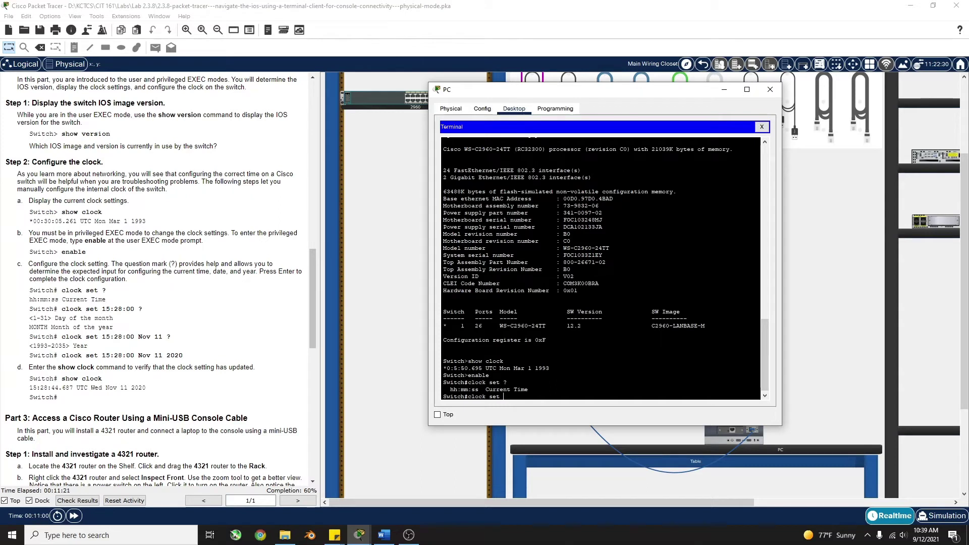
type("15:28:")
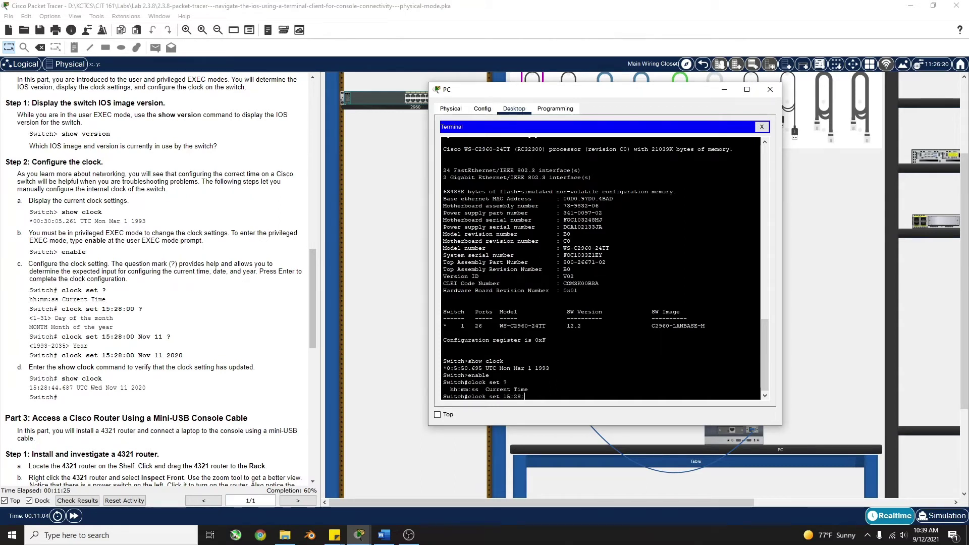
type("00")
type("?")
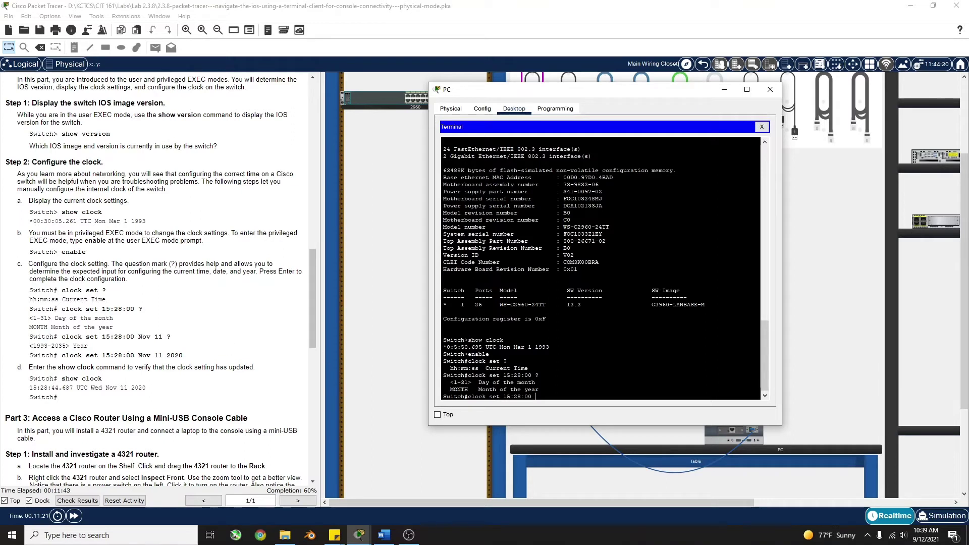
type("No")
type("v")
type("?")
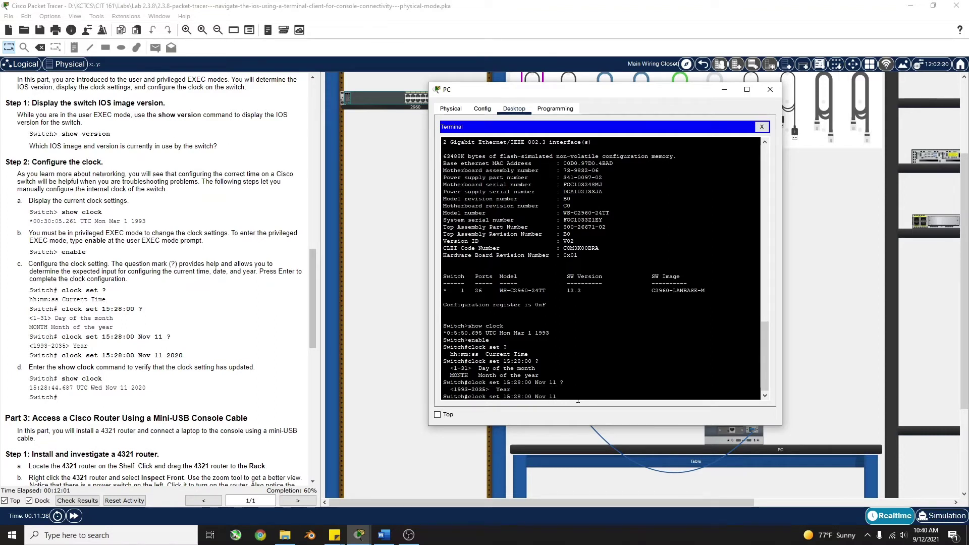
type("2020")
Apply the clock set, then confirm with show clock that it reads 15:28:3.944 UTC Wed Nov 11 2020
key("Return")
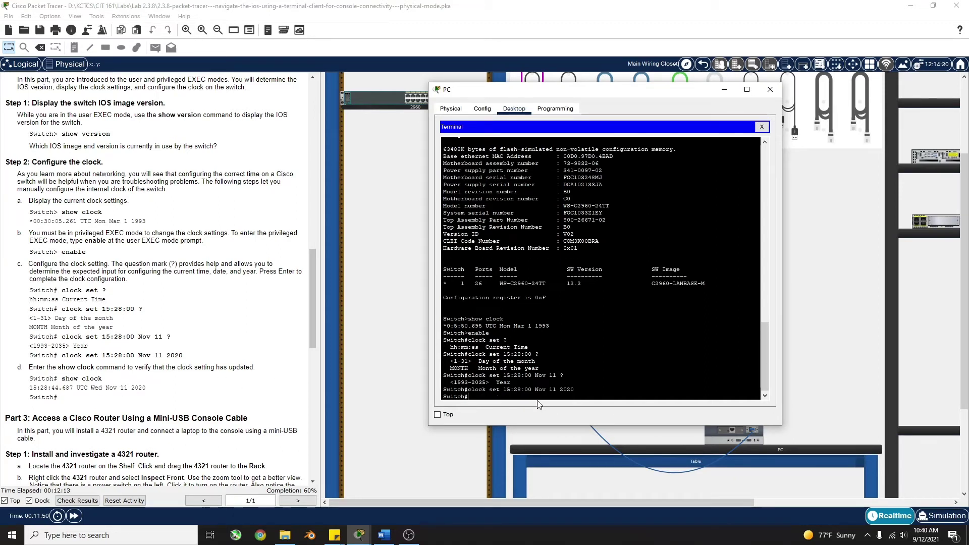
type("show clock")
key("Return")
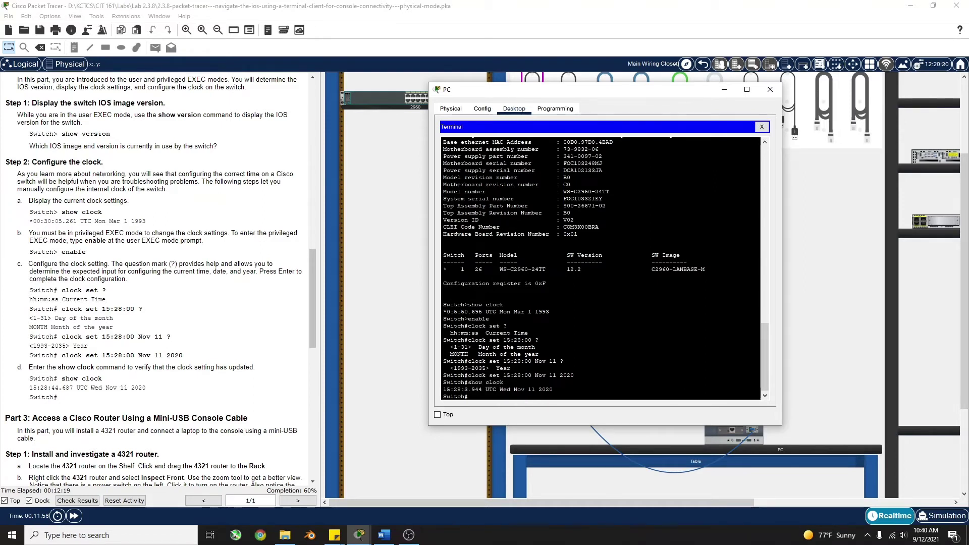
mouse_move(553, 390)
left_mouse_down()
mouse_move(444, 389)
mouse_move(546, 389)
left_mouse_up()
left_click(501, 403)
scroll(89, 336, "down", 3)
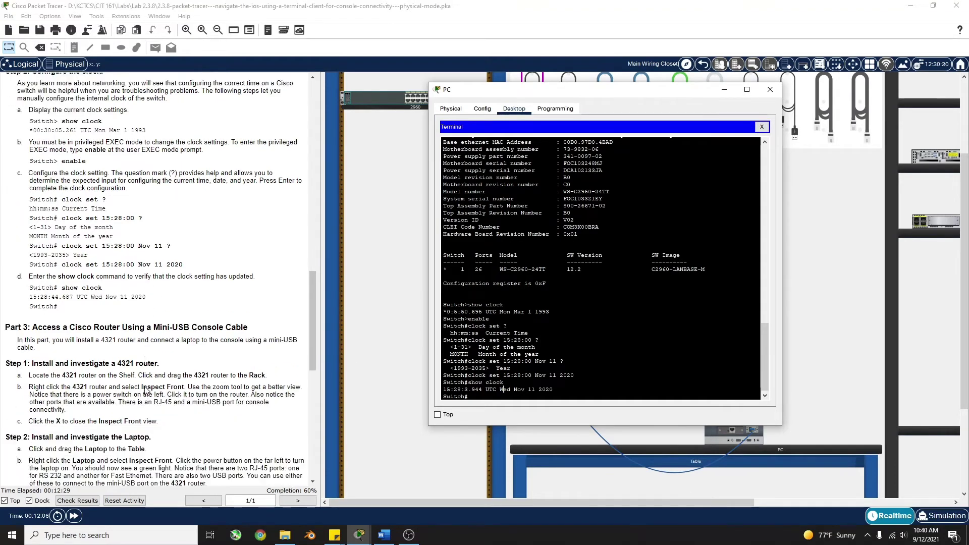
scroll(88, 336, "down", 1)
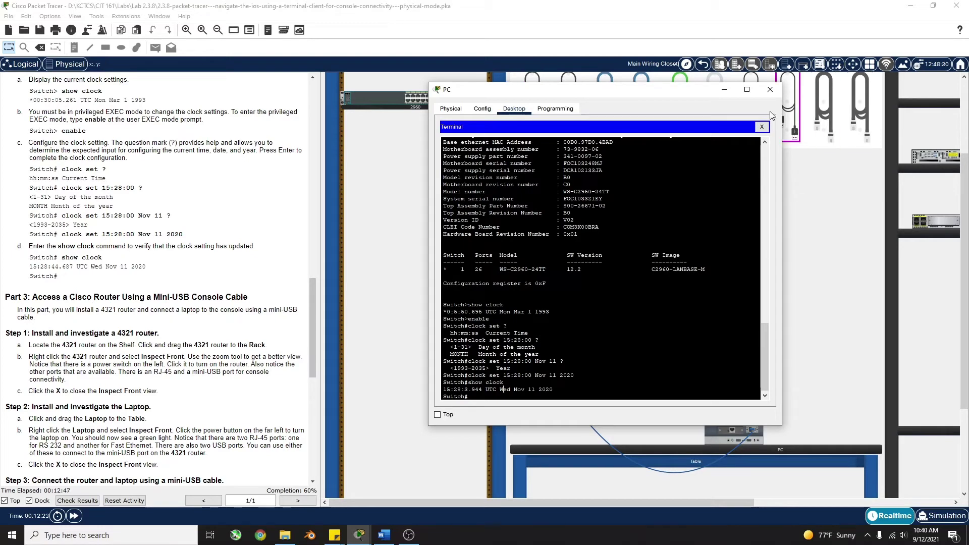
Close the PC terminal and mount the 4321 router from the shelf into the rack below the 2960 switch
left_click(770, 89)
left_click_drag(519, 503, 757, 512)
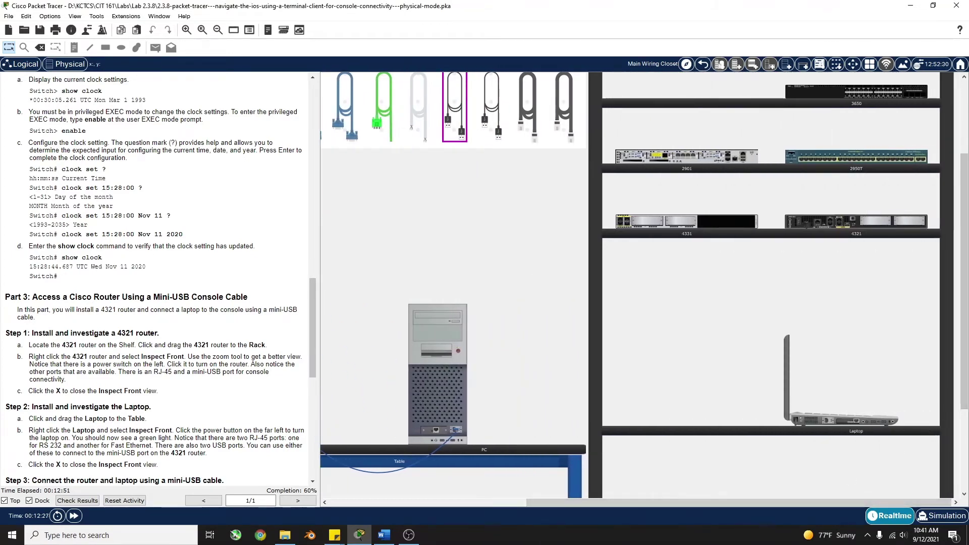
scroll(967, 397, "up", 3)
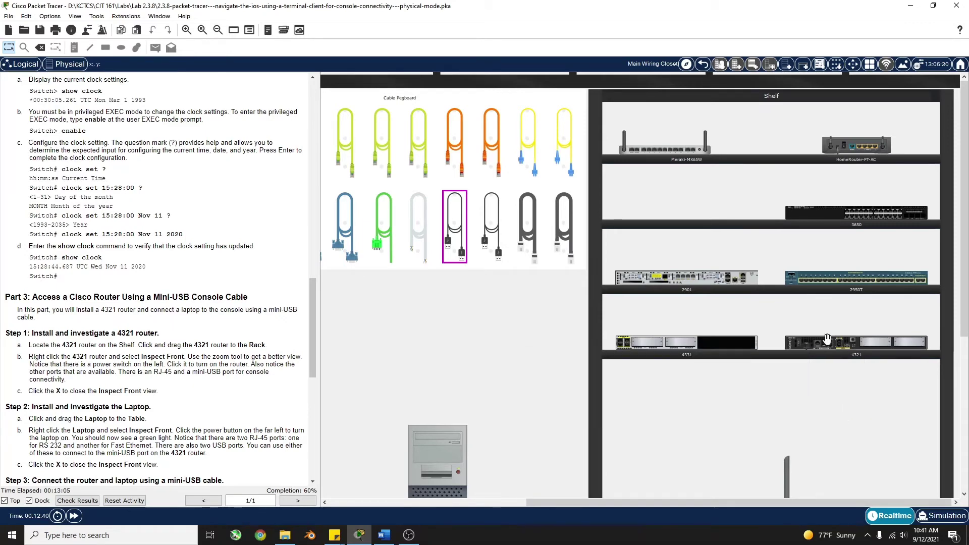
scroll(826, 339, "down", 2)
left_click_drag(879, 255, 387, 235)
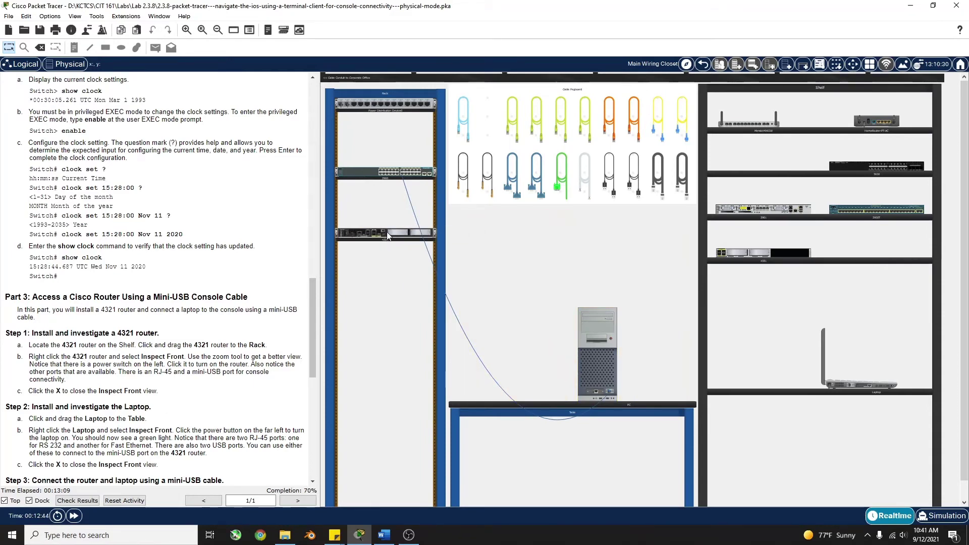
scroll(388, 235, "up", 2)
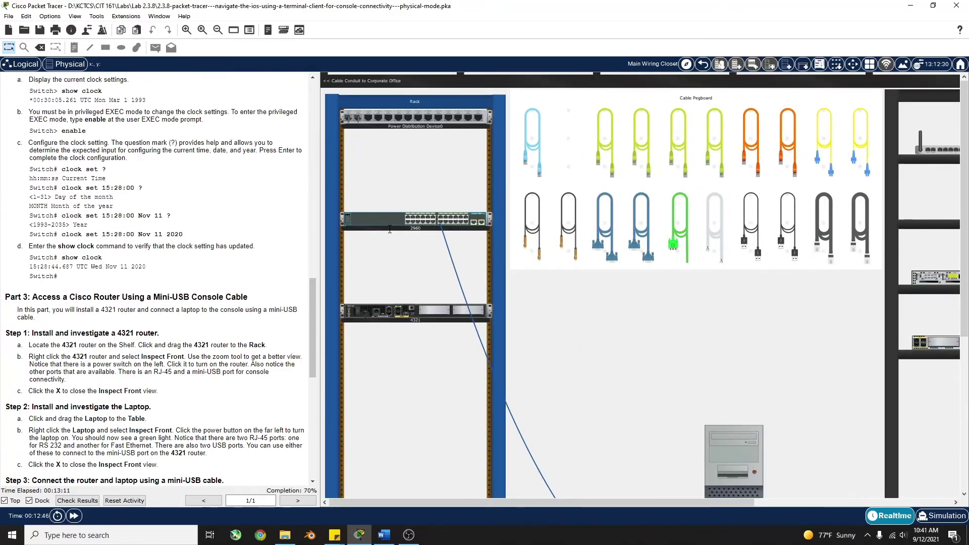
scroll(390, 165, "up", 1)
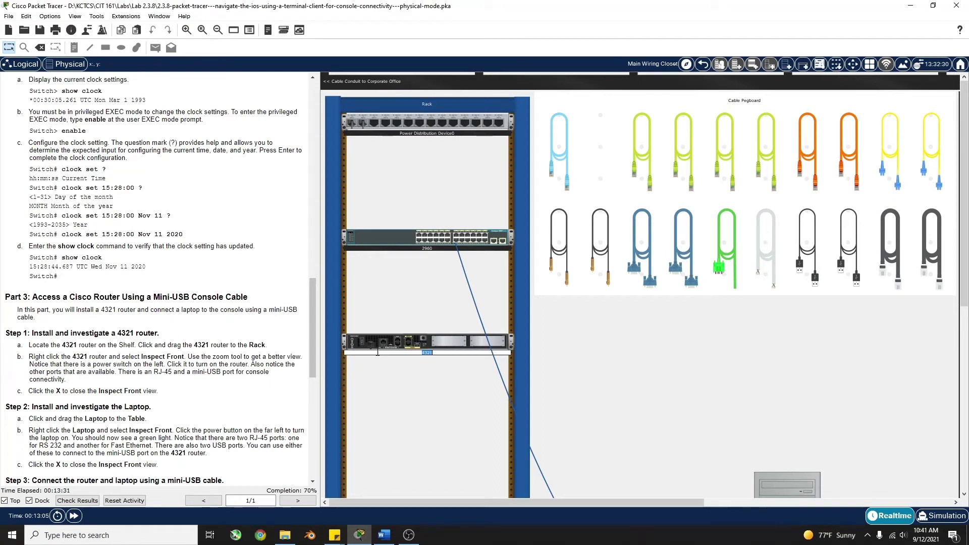
Flip the 4321 router's power switch on in its zoomed front-panel view, then close that view
right_click(392, 343)
left_click(414, 347)
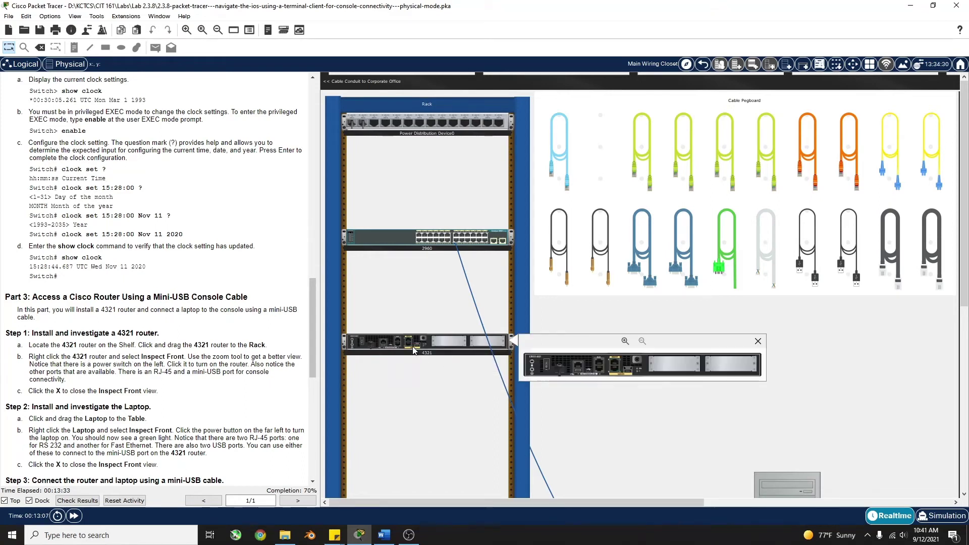
left_click(625, 341)
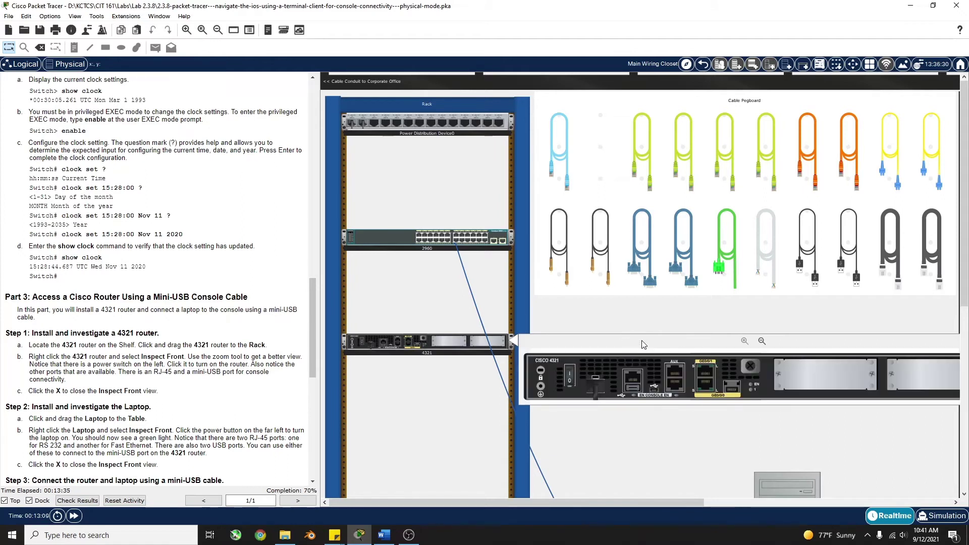
left_click(761, 341)
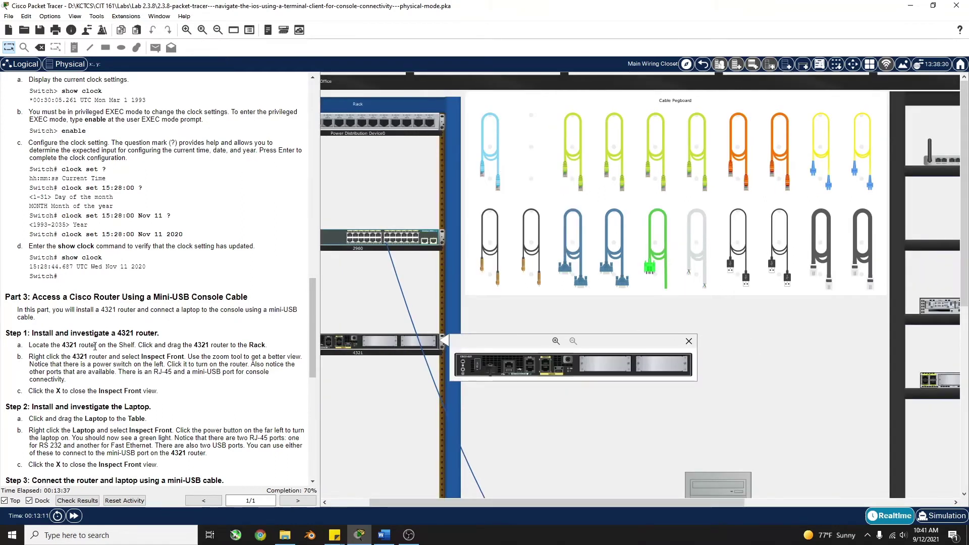
left_click(556, 341)
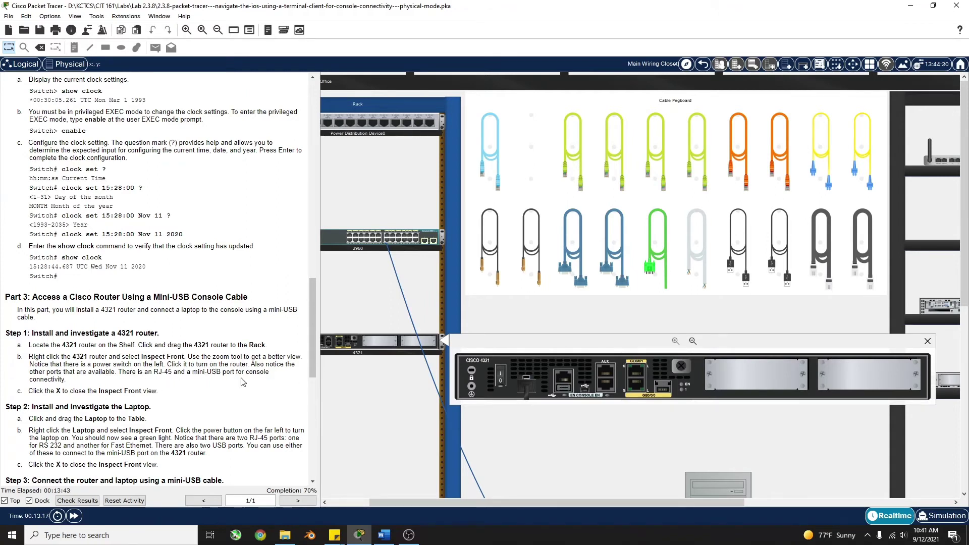
left_click(501, 376)
scroll(75, 402, "down", 1)
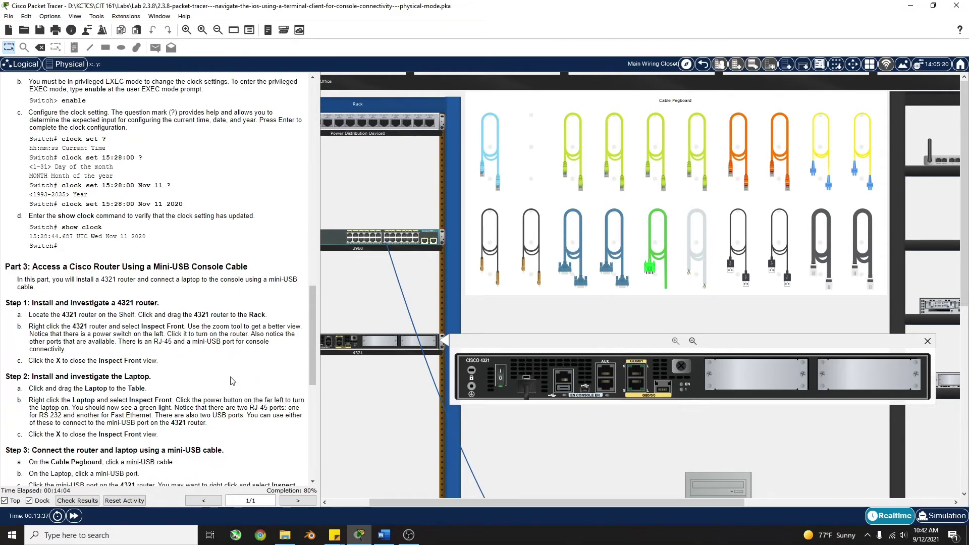
left_click(927, 342)
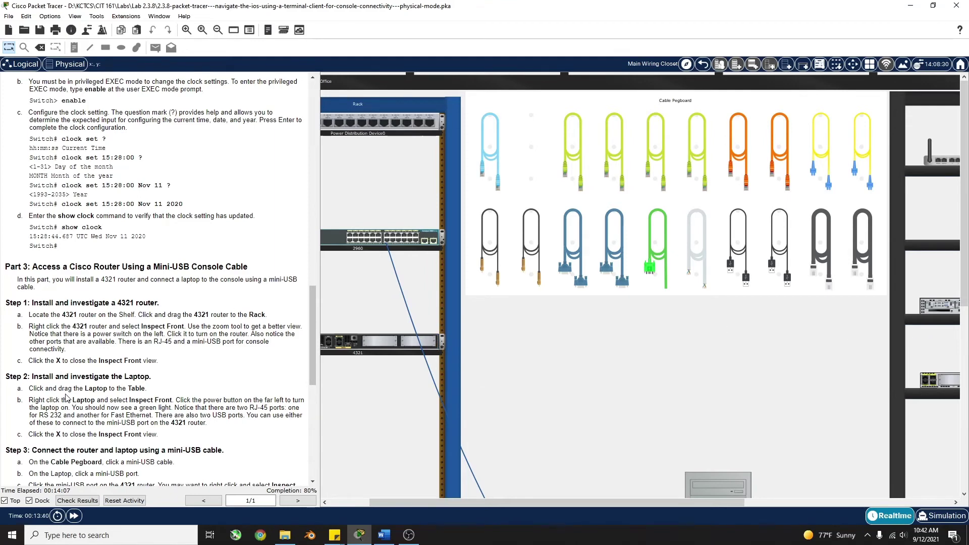
Drag the laptop from the shelf onto the table next to the PC
scroll(74, 397, "down", 1)
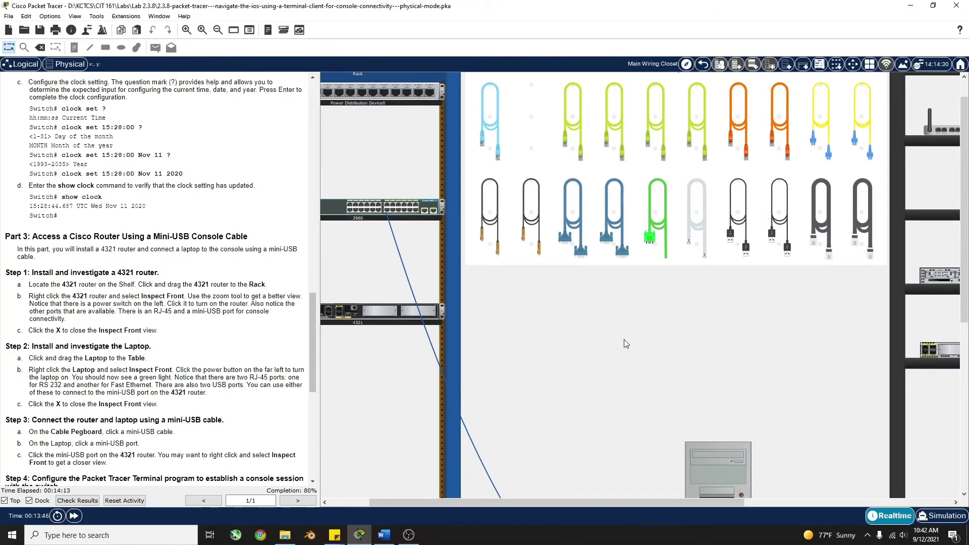
scroll(624, 339, "down", 3)
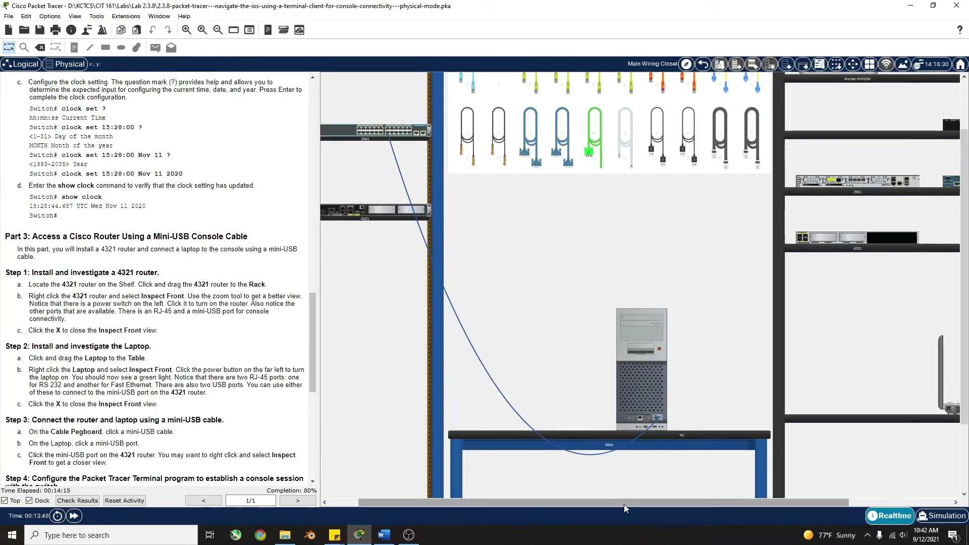
left_click_drag(624, 503, 702, 503)
left_click_drag(873, 412, 625, 395)
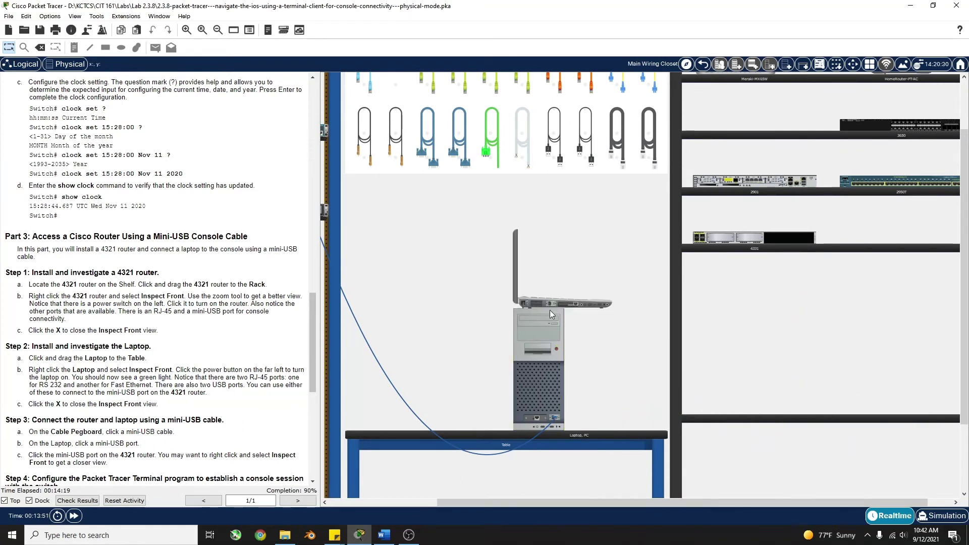
left_click_drag(553, 304, 449, 372)
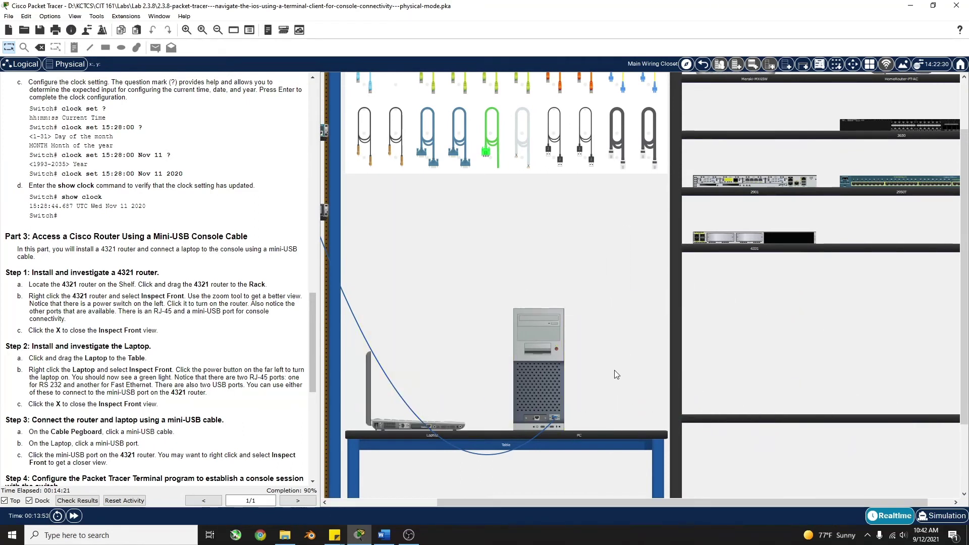
Switch on the laptop with the far-left power button in its zoomed front-panel view
right_click(378, 422)
left_click(411, 431)
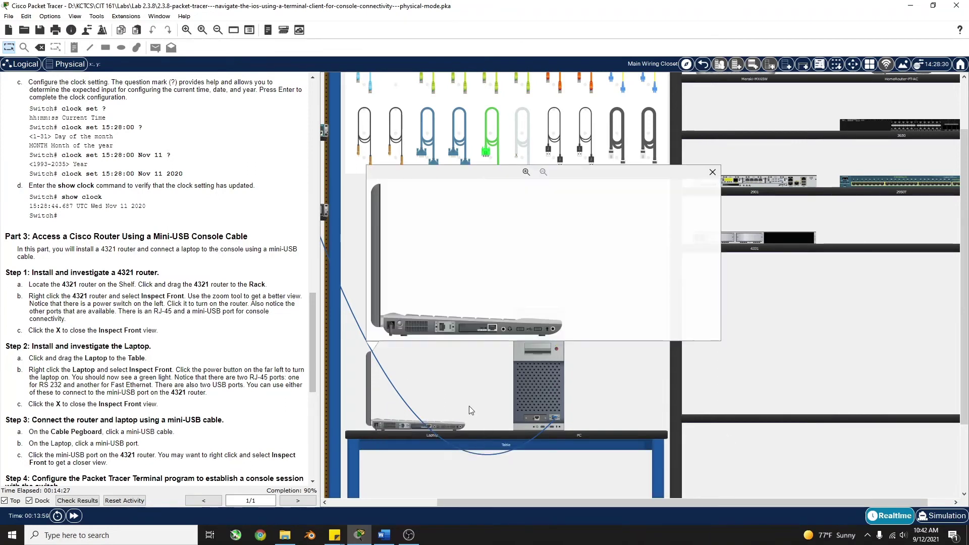
left_click(526, 172)
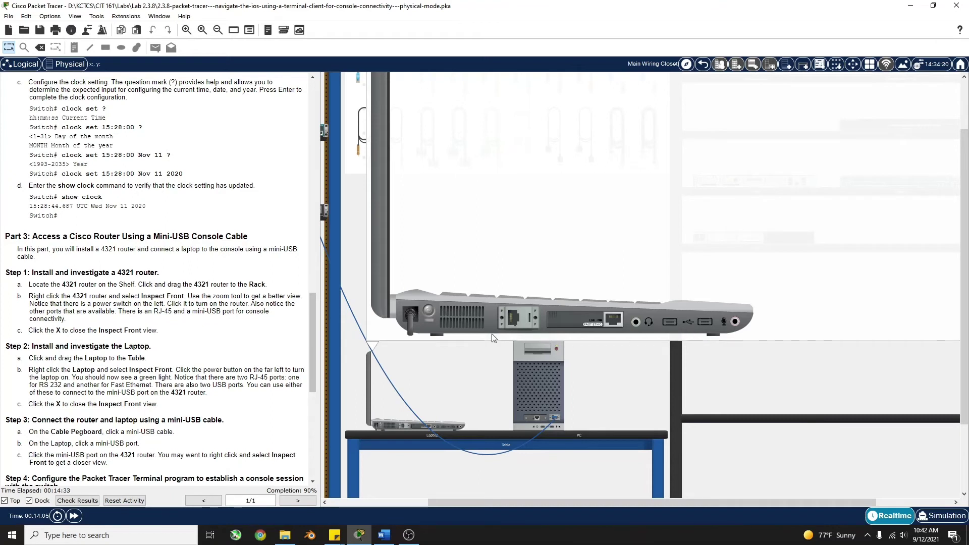
mouse_move(431, 310)
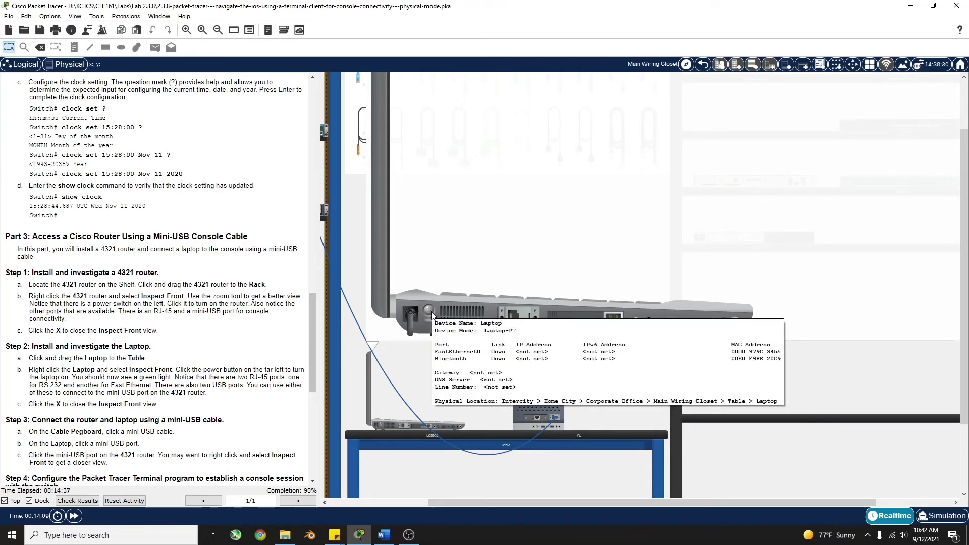
left_click(430, 312)
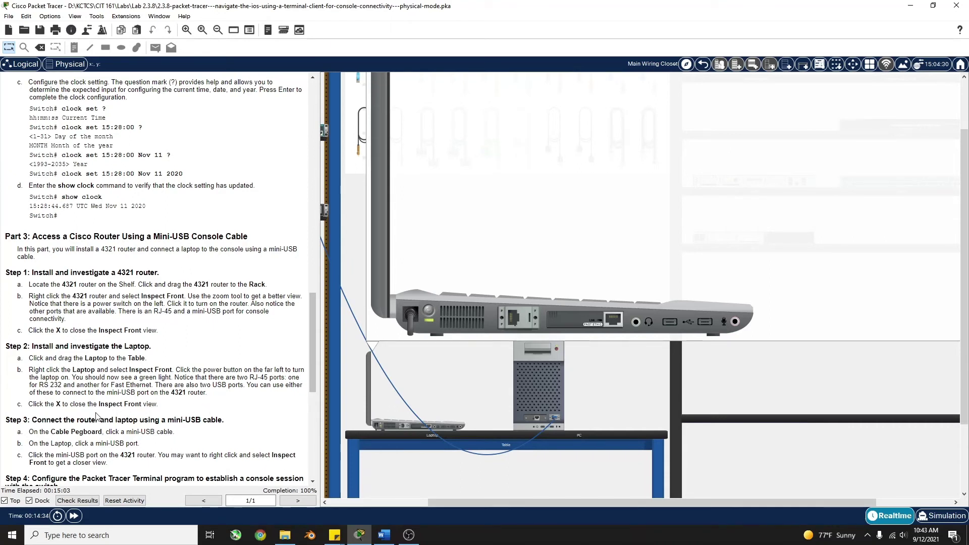
scroll(666, 280, "down", 1)
Take the mini-USB console cable from the pegboard and plug it into the laptop's USB port
scroll(665, 279, "up", 3)
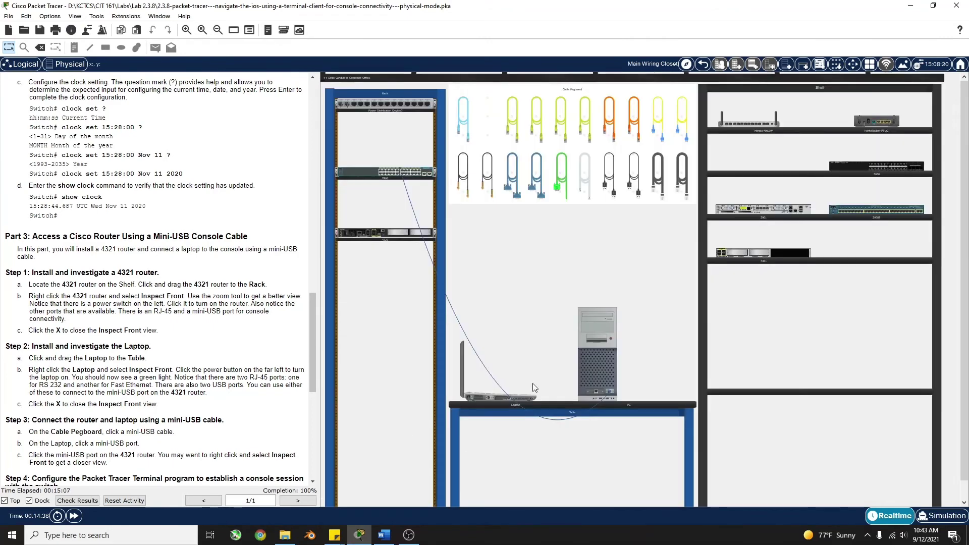
scroll(46, 435, "down", 1)
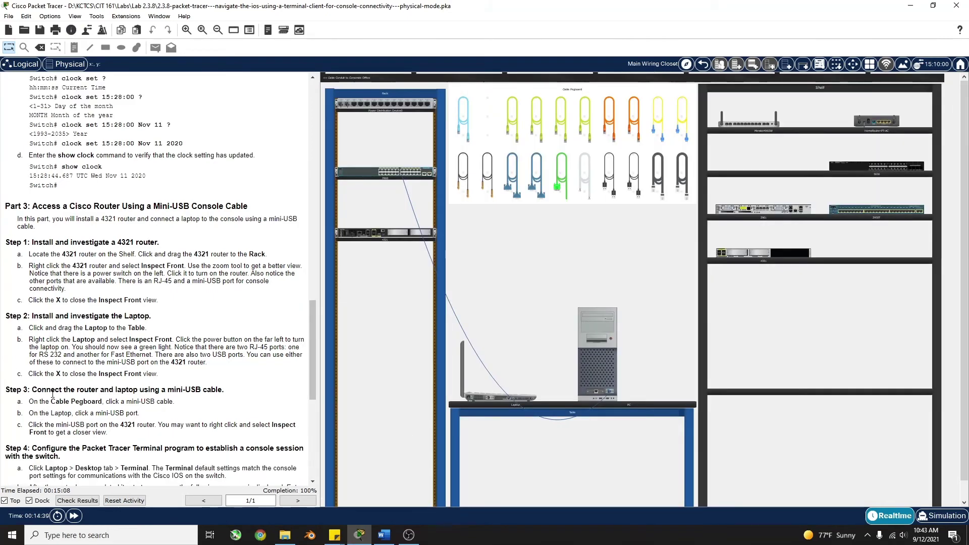
left_click(631, 174)
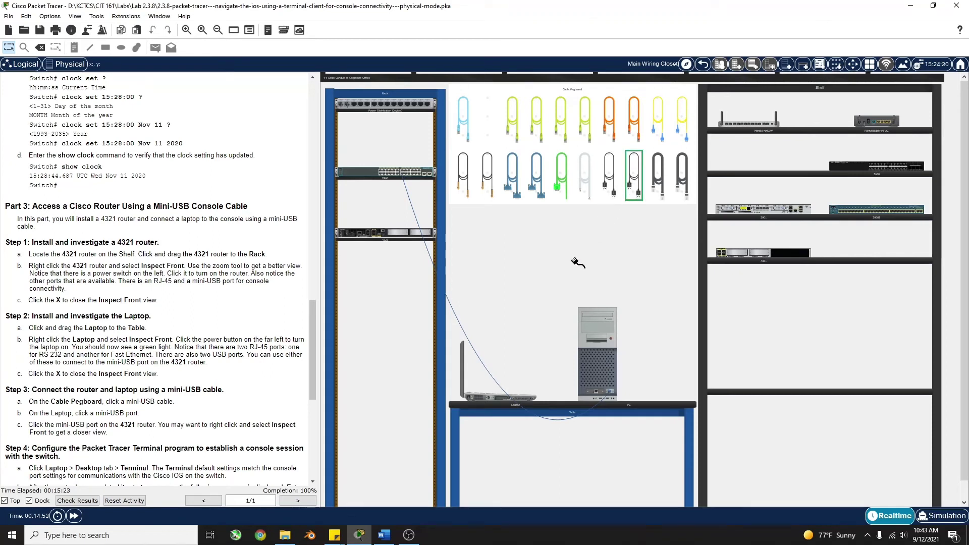
left_click(508, 397)
scroll(528, 420, "up", 5)
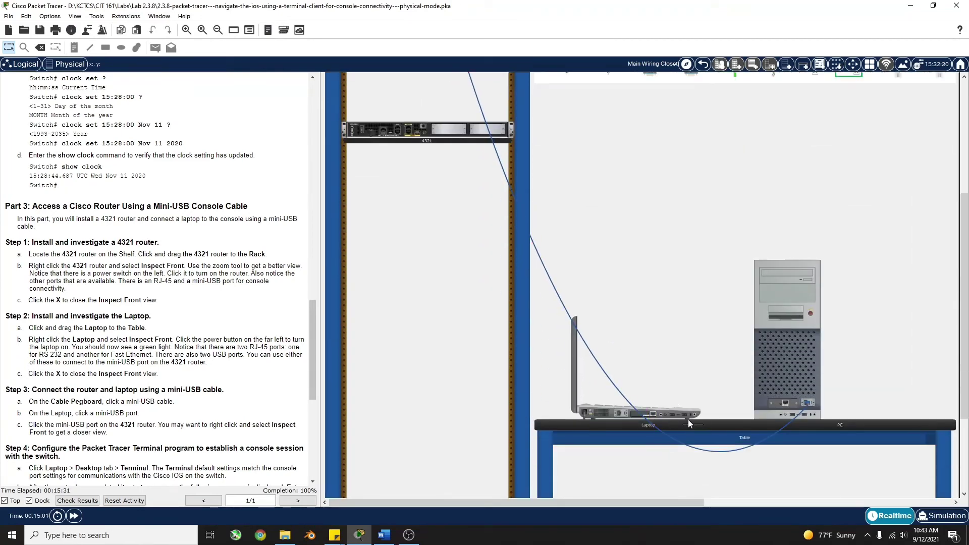
scroll(692, 416, "up", 5)
left_click(855, 263)
scroll(699, 464, "down", 5)
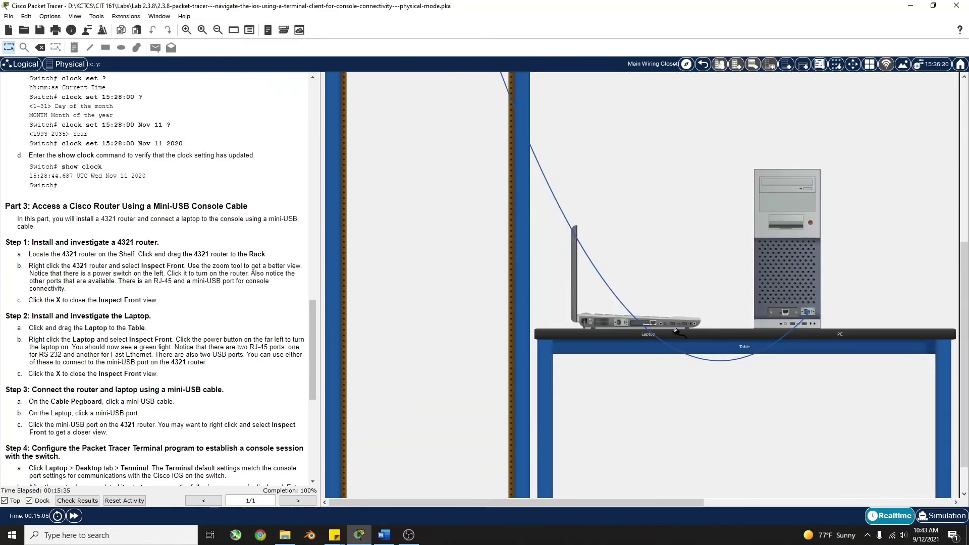
left_click(674, 325)
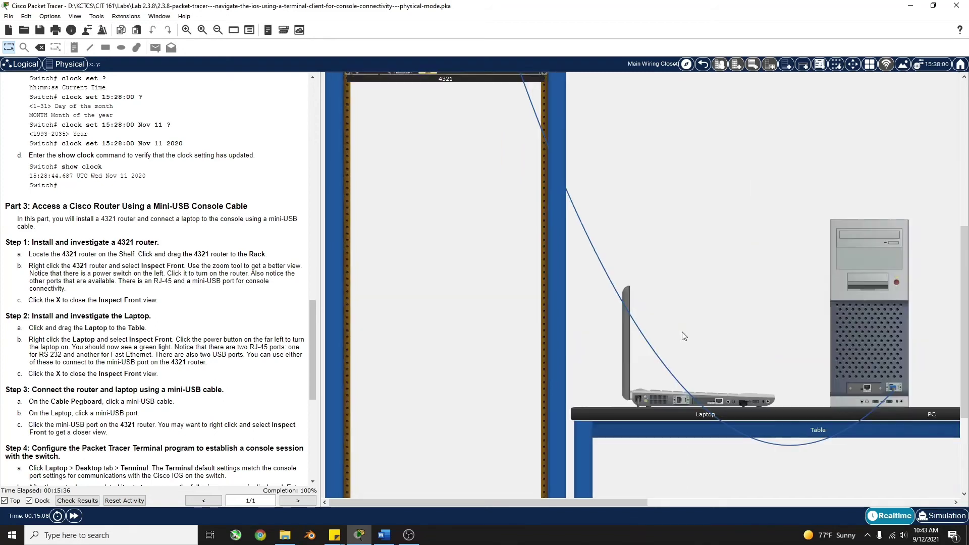
Pan the Physical workspace back to the rack holding the 2960 switch and 4321 router
left_click_drag(507, 505, 725, 502)
left_click_drag(963, 253, 963, 370)
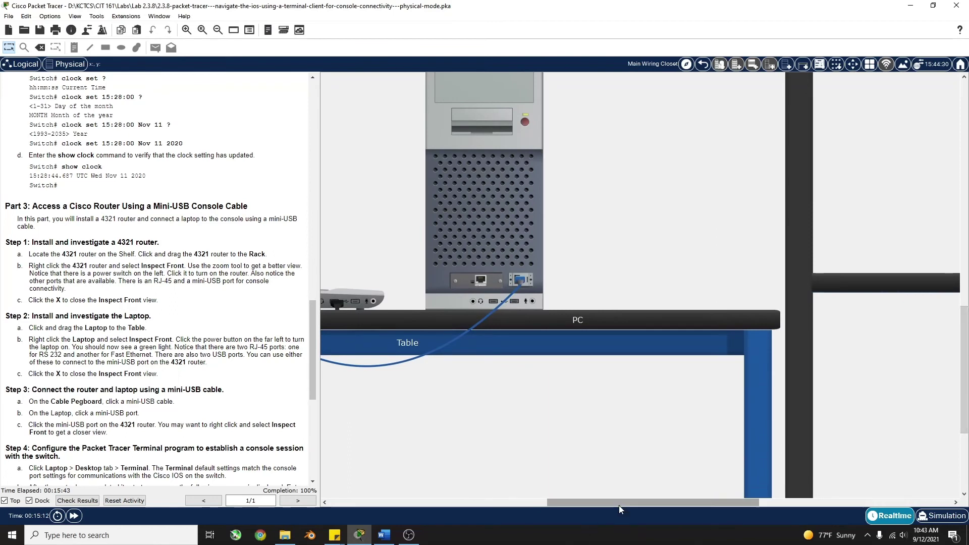
left_click_drag(618, 505, 564, 504)
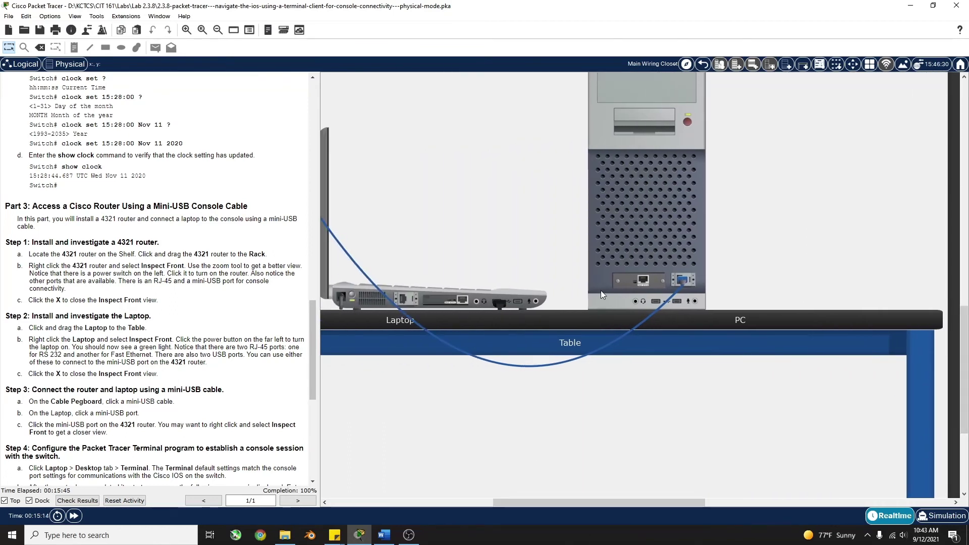
scroll(591, 303, "down", 3)
left_click_drag(601, 502, 354, 503)
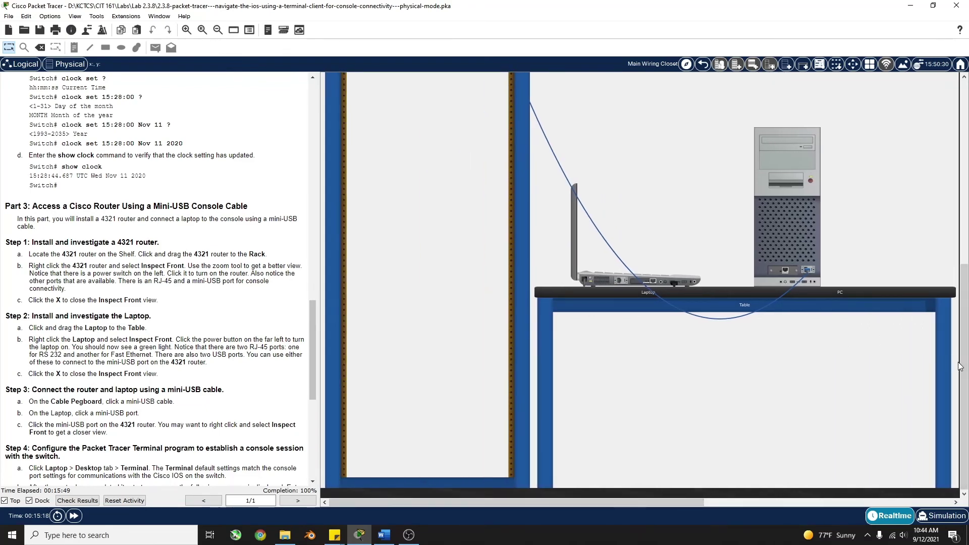
left_click_drag(964, 366, 954, 177)
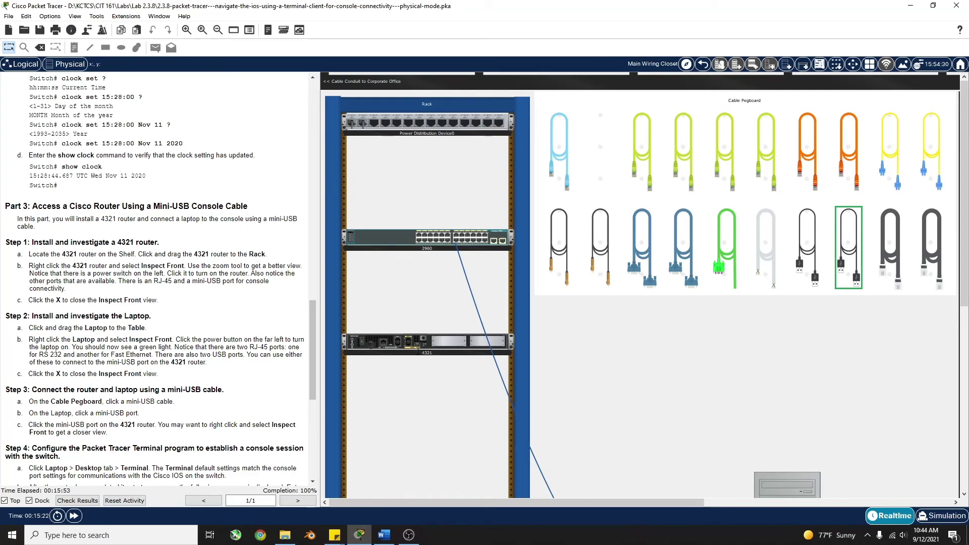
Connect the cable's other end to the USB Console port on the 4321 router's front panel
right_click(427, 344)
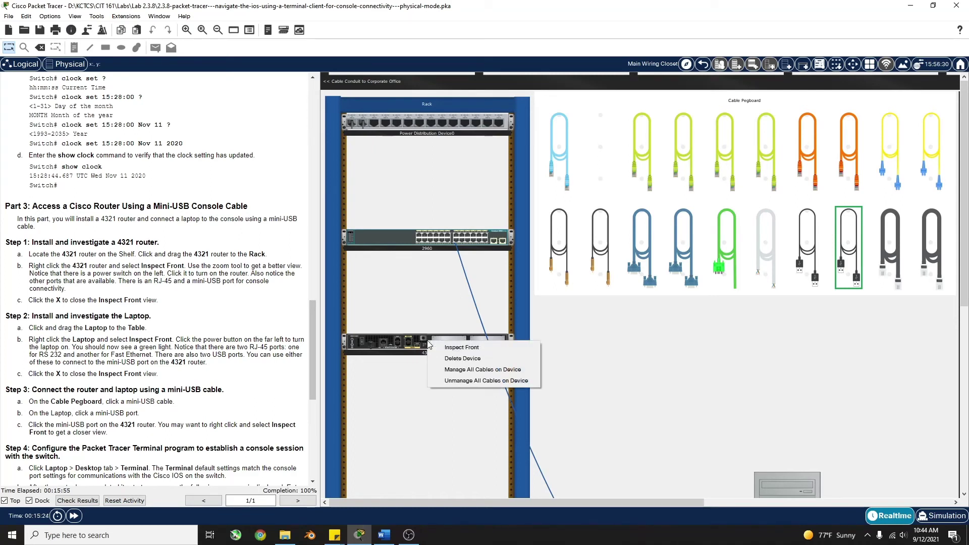
left_click(444, 346)
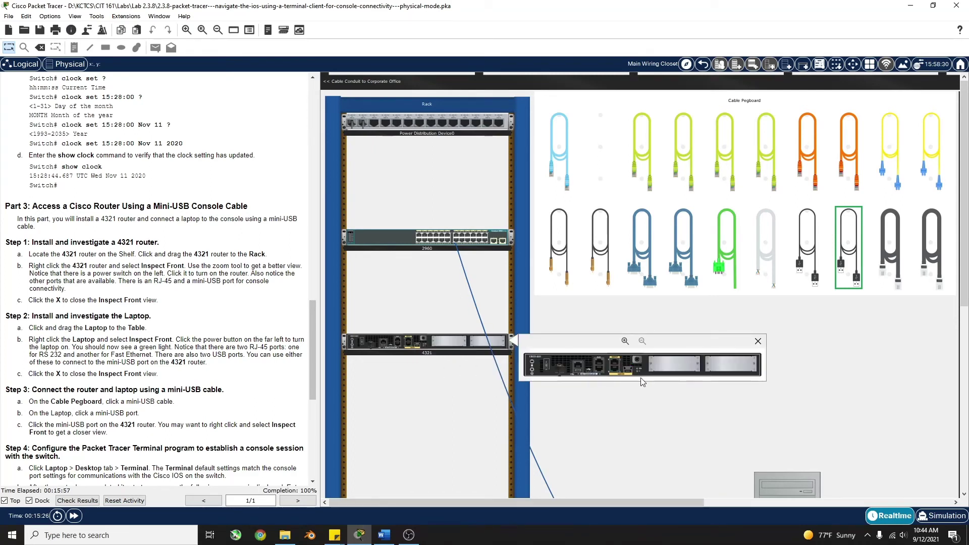
left_click(625, 341)
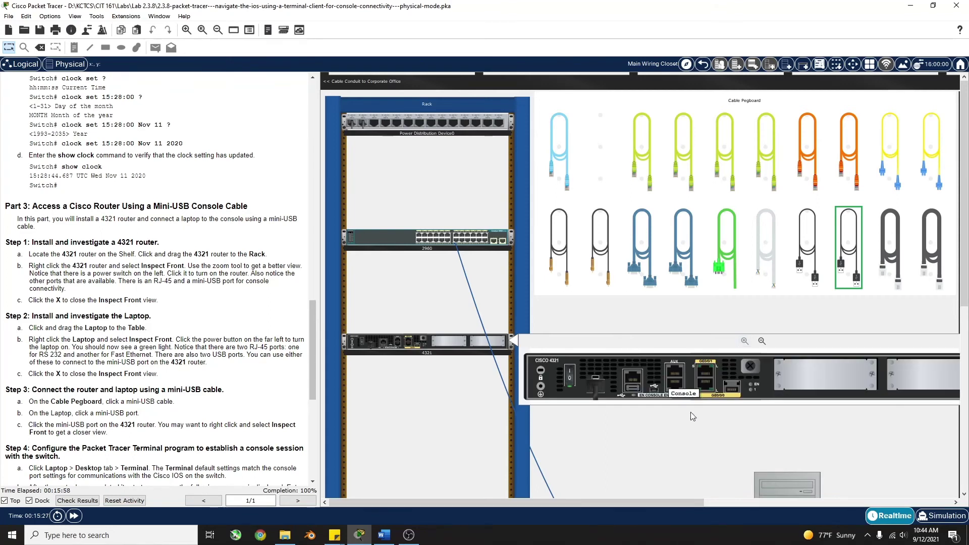
left_click(656, 391)
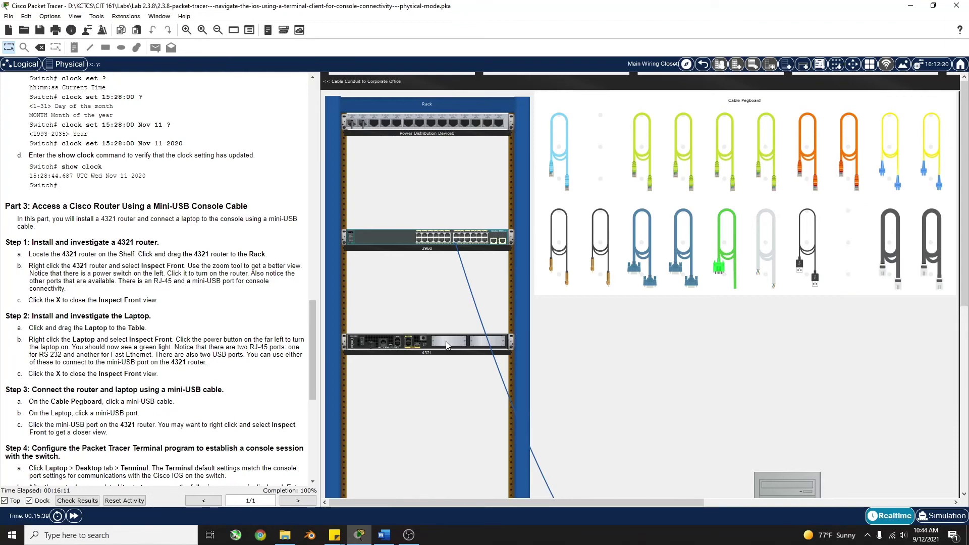
scroll(458, 352, "up", 3)
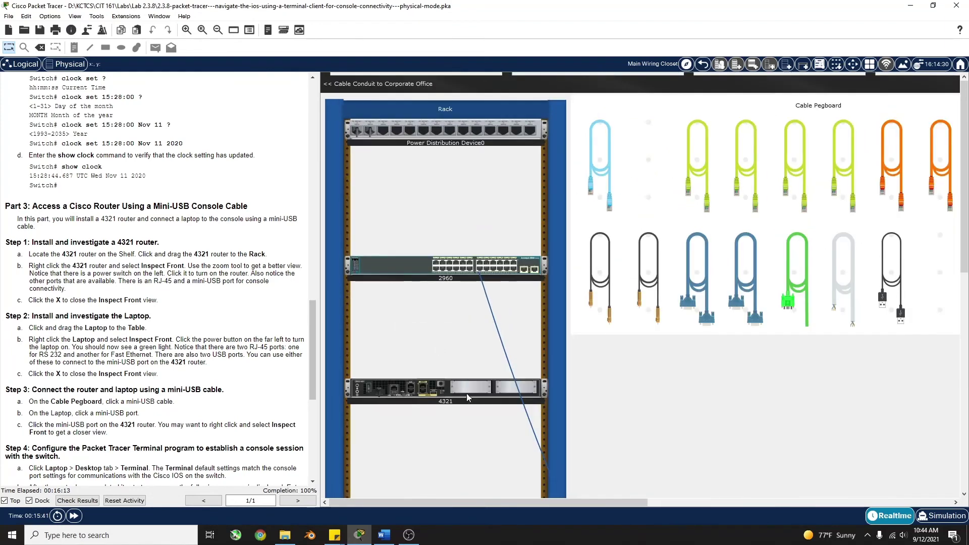
scroll(720, 350, "up", 3)
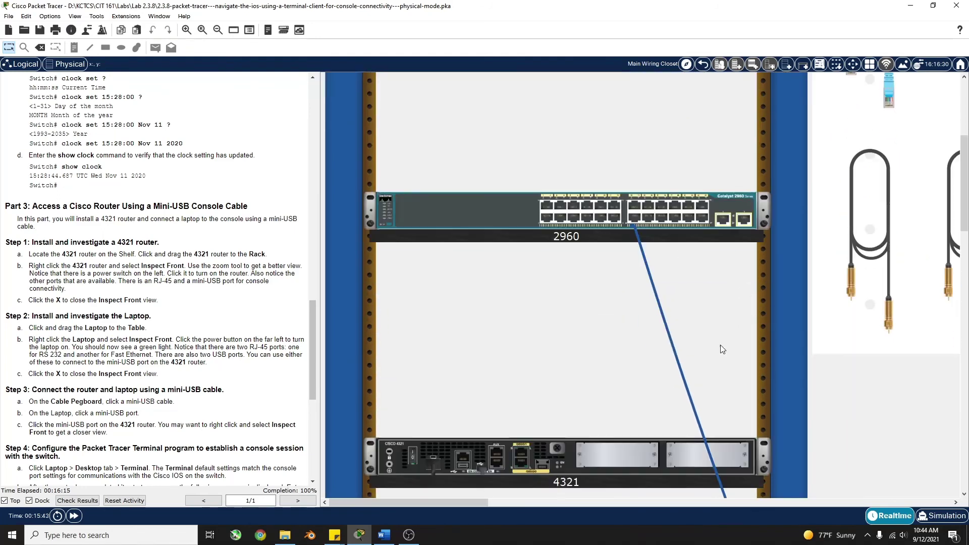
scroll(722, 350, "down", 4)
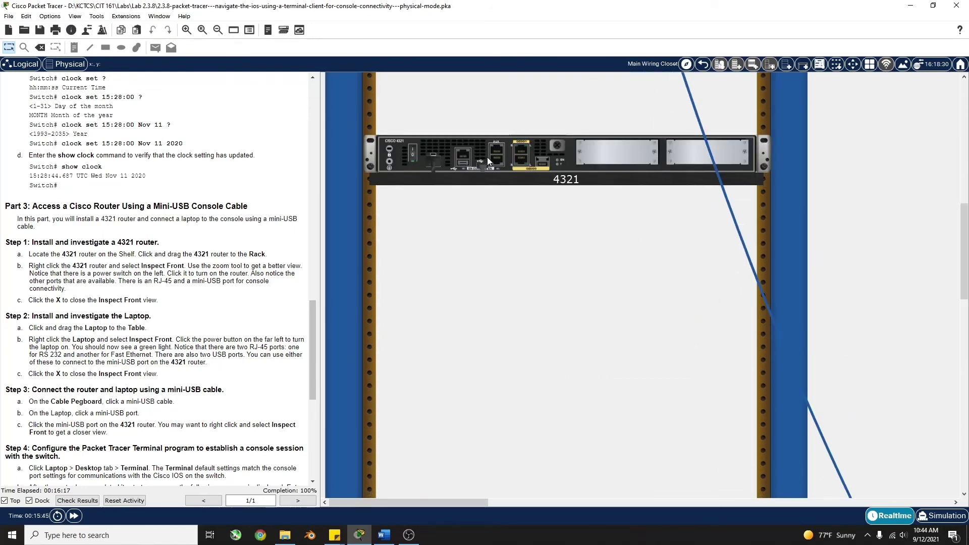
mouse_move(483, 168)
Start the laptop's Terminal with default settings: 9600 baud, 8 data bits, no parity, 1 stop bit, no flow control
scroll(589, 229, "down", 3)
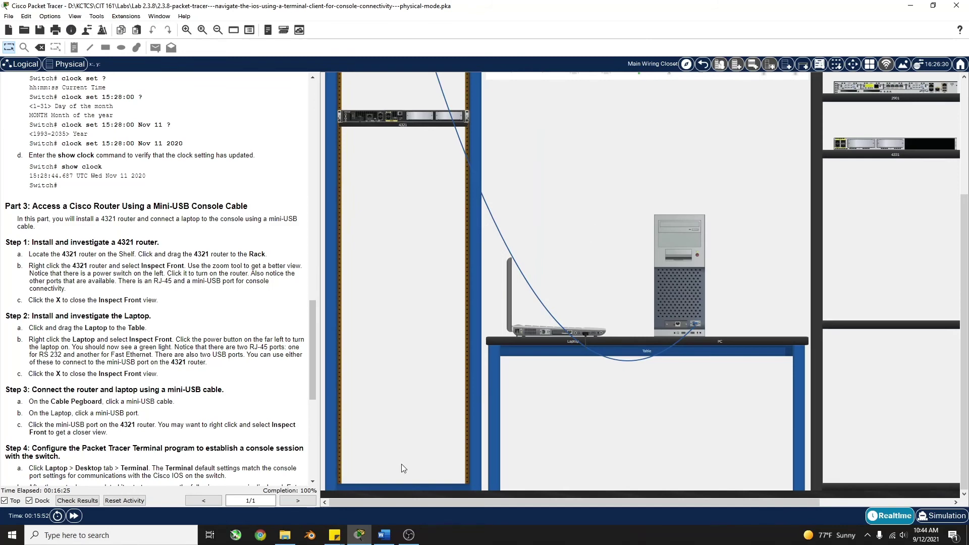
scroll(101, 444, "down", 1)
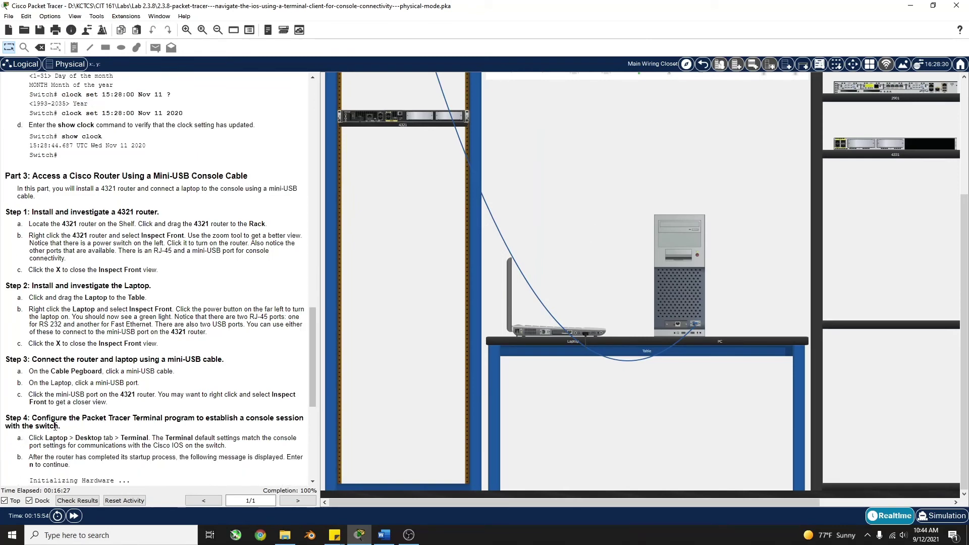
scroll(186, 426, "down", 1)
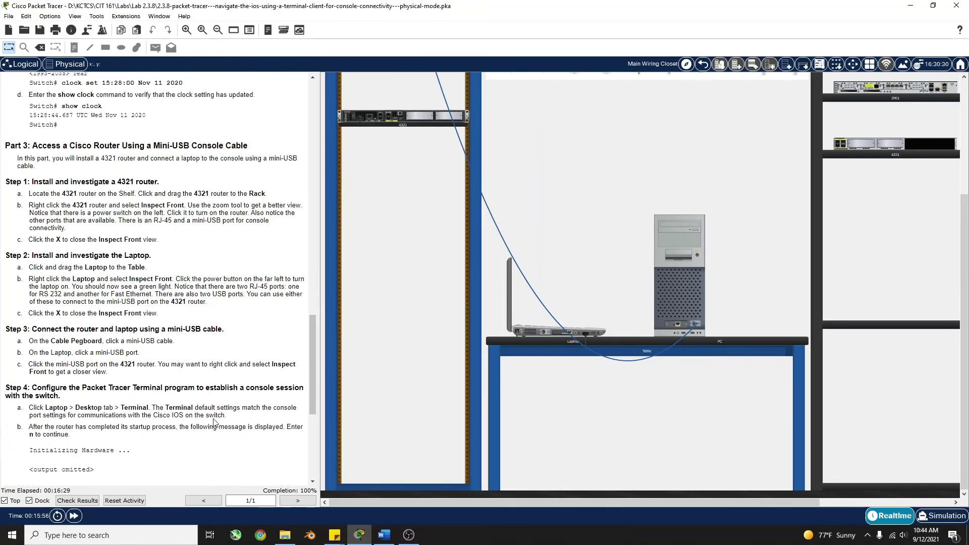
left_click(532, 334)
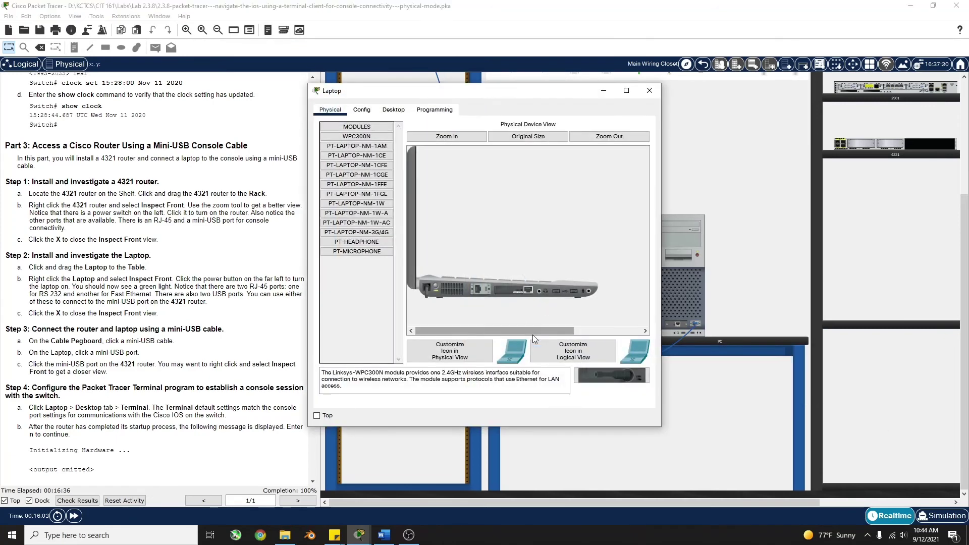
left_click(401, 113)
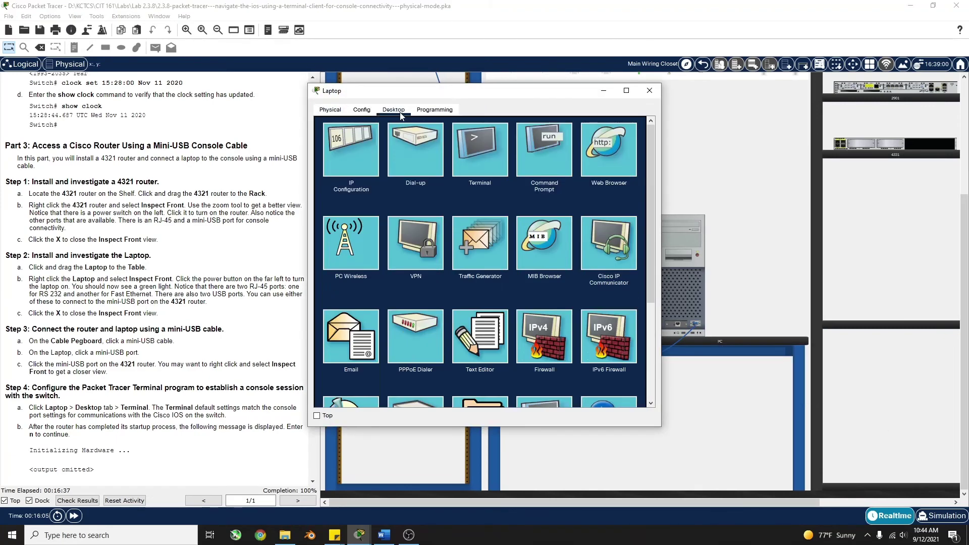
left_click(481, 170)
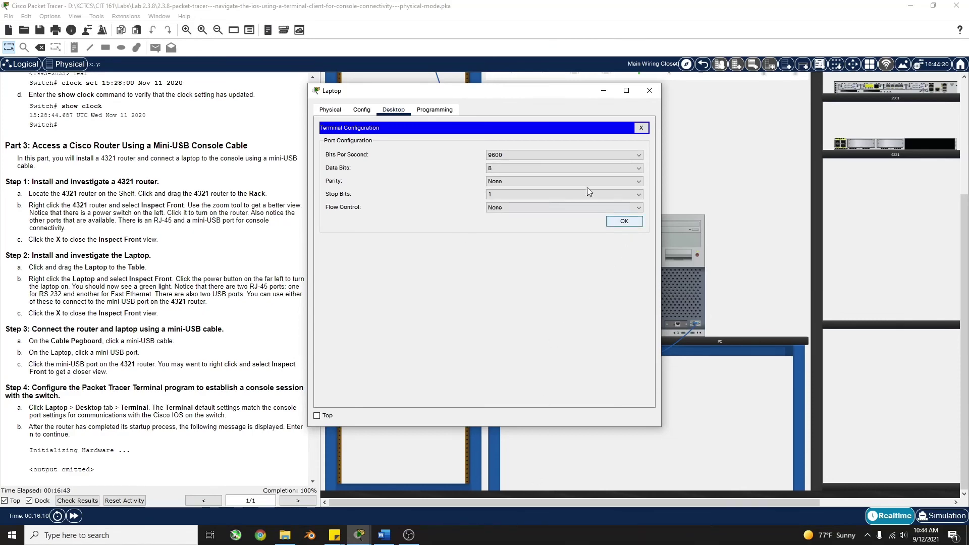
left_click(626, 222)
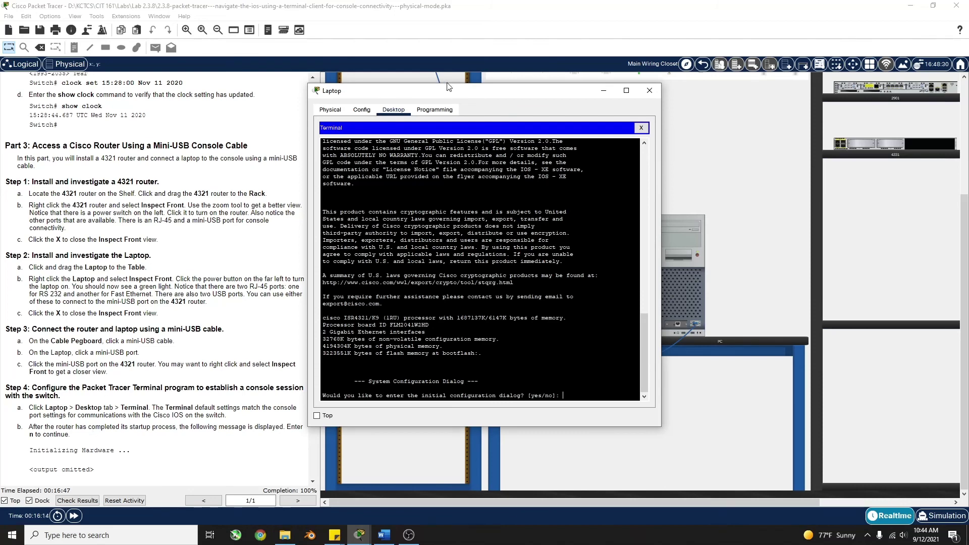
Answer 'n' to the router's initial configuration dialog
left_click_drag(454, 90, 489, 59)
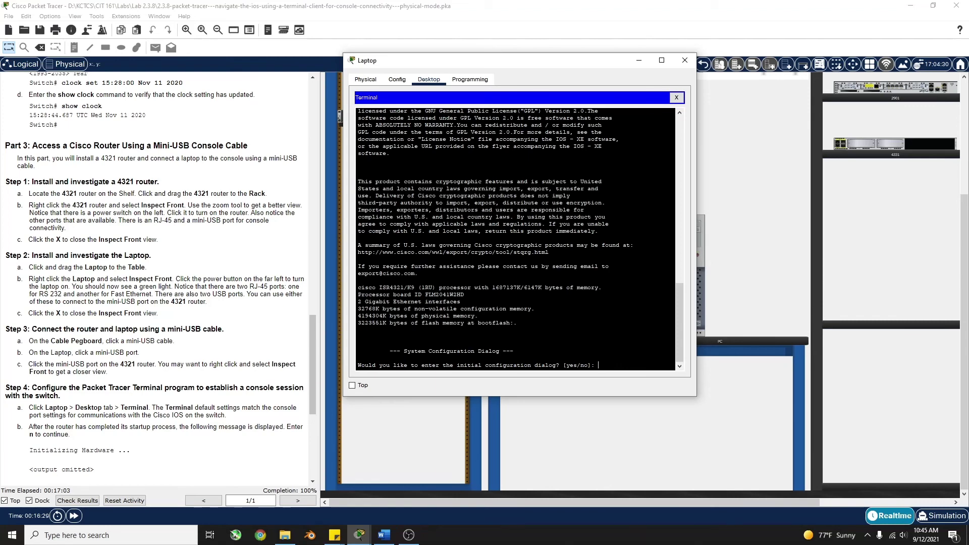
key("Return")
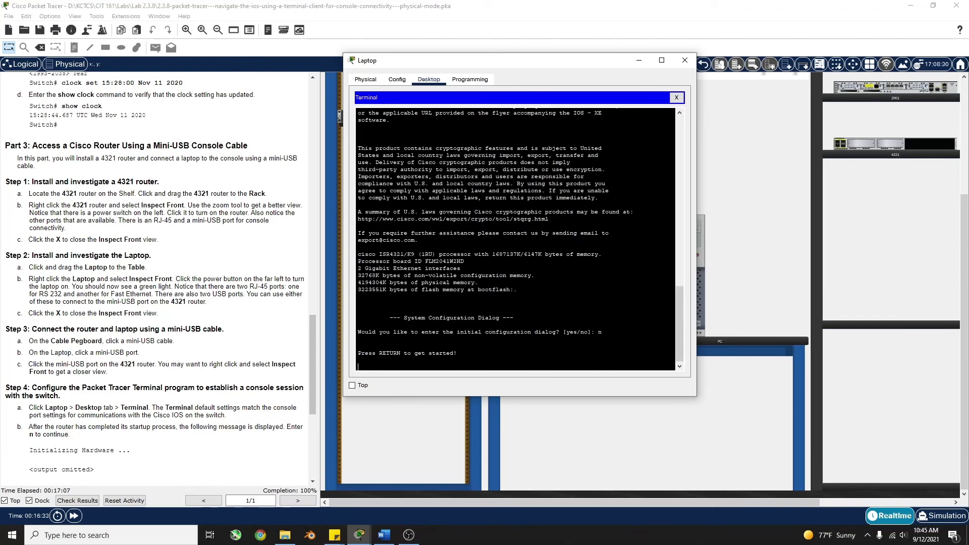
scroll(75, 439, "down", 3)
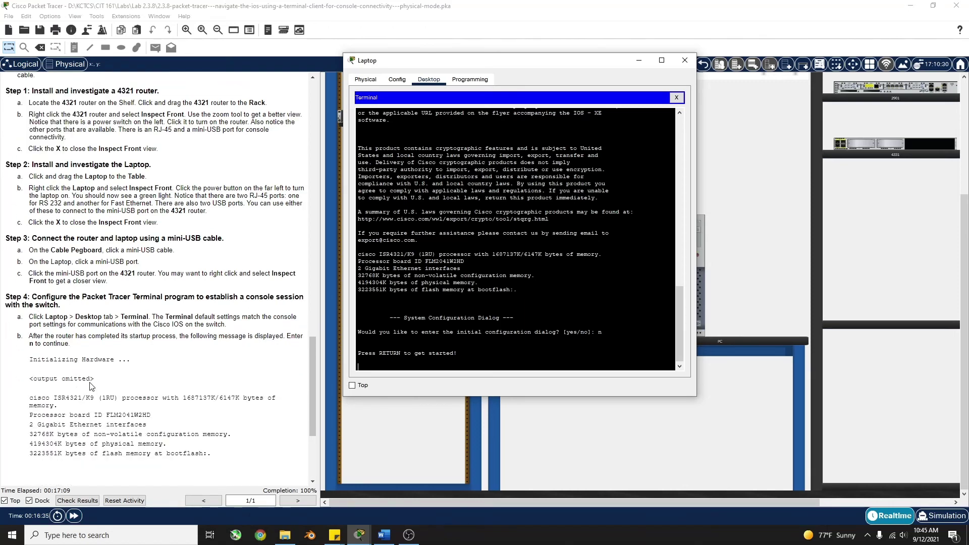
scroll(39, 359, "down", 6)
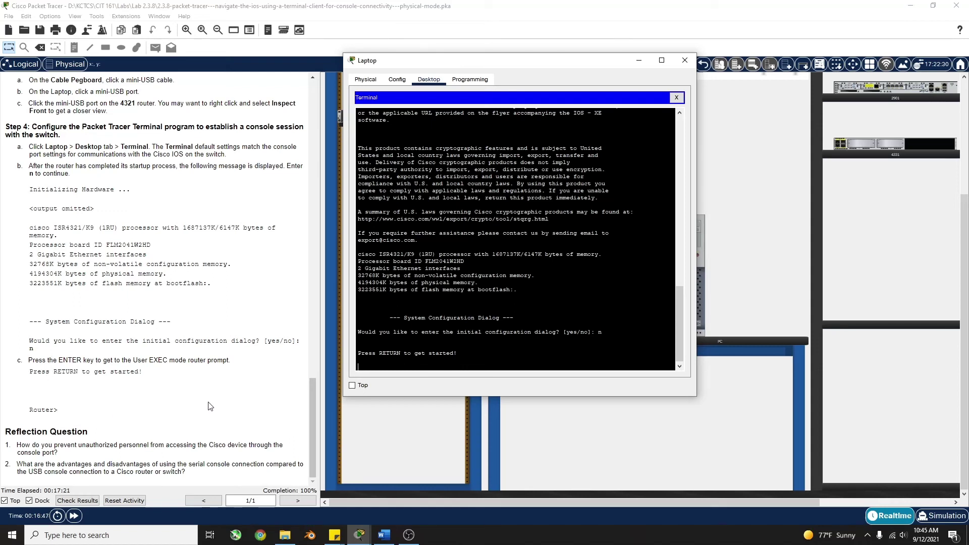
Bring up the router's Router> user EXEC prompt in the laptop terminal
key("Return")
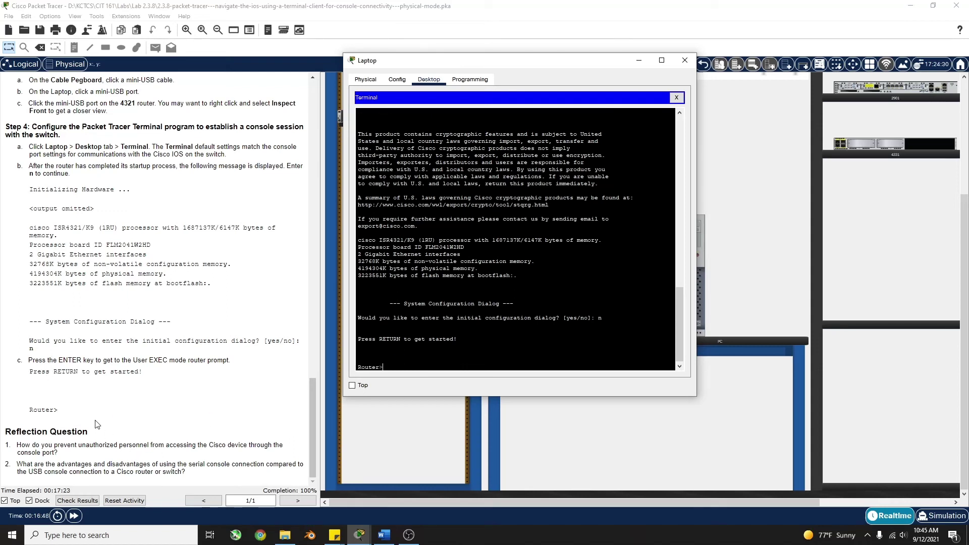